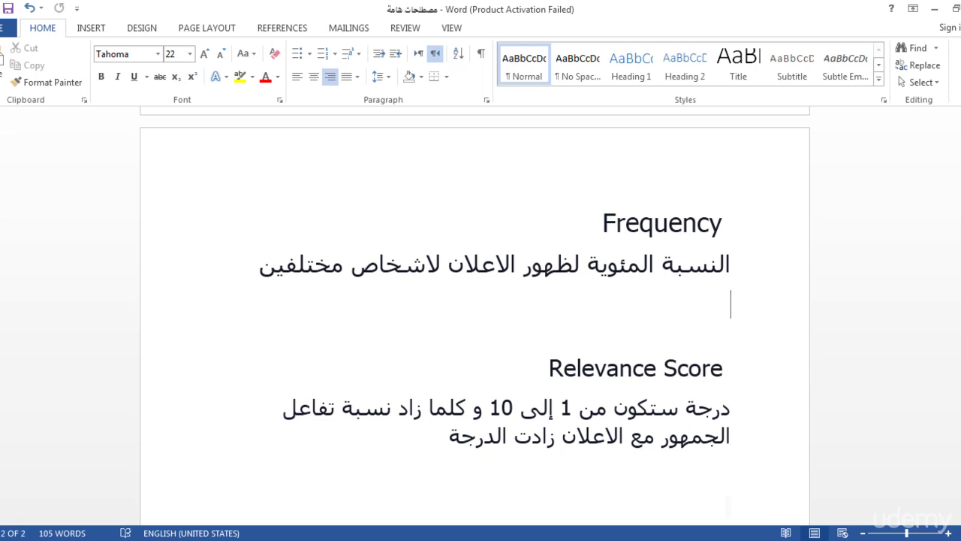
scroll(945, 340, down, 4)
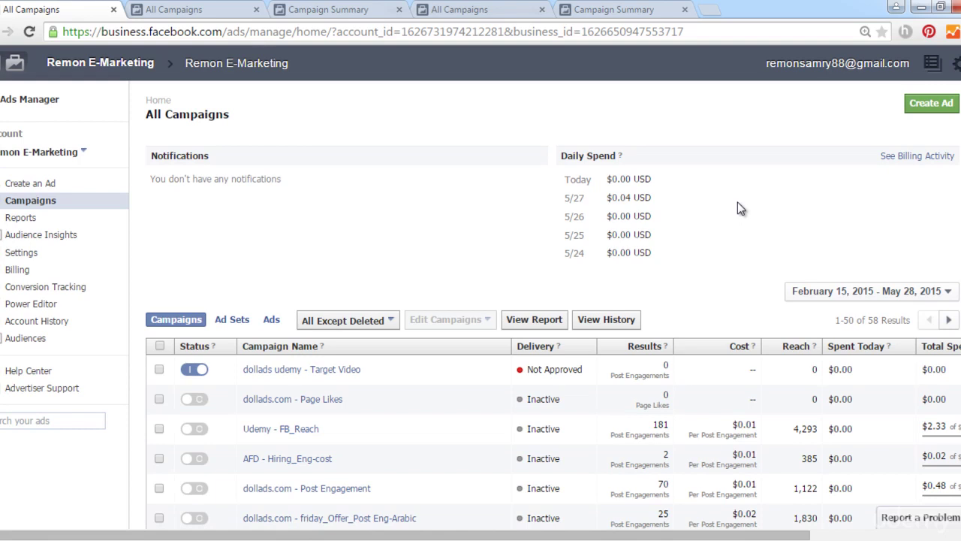
In Facebook Ads Manager, filter the campaign list's date range to Today and after that to Yesterday.
click(824, 293)
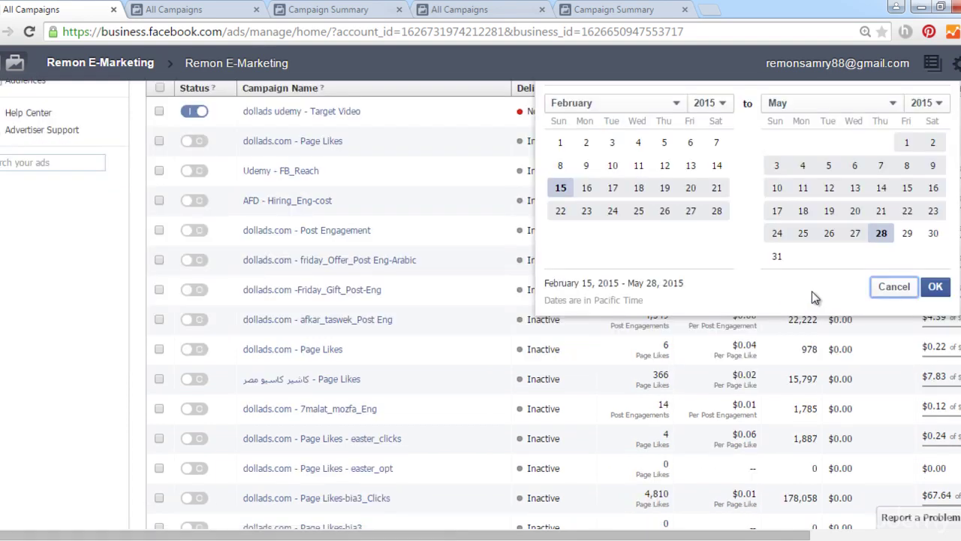
scroll(464, 253, up, 3)
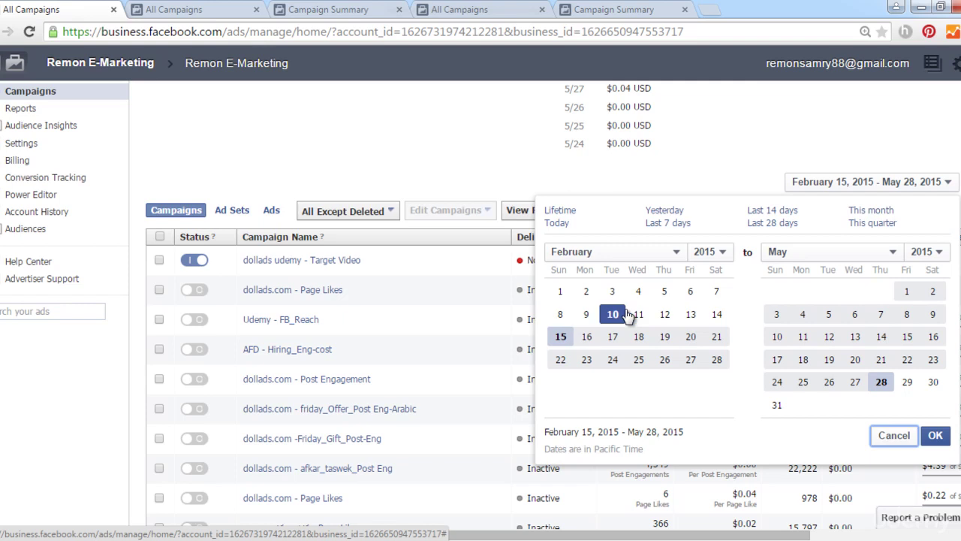
scroll(631, 314, up, 1)
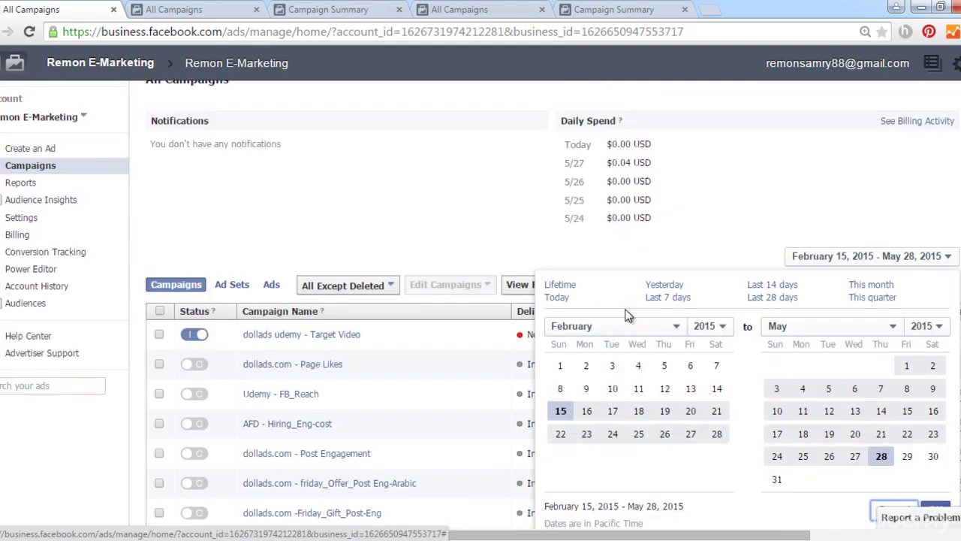
click(562, 299)
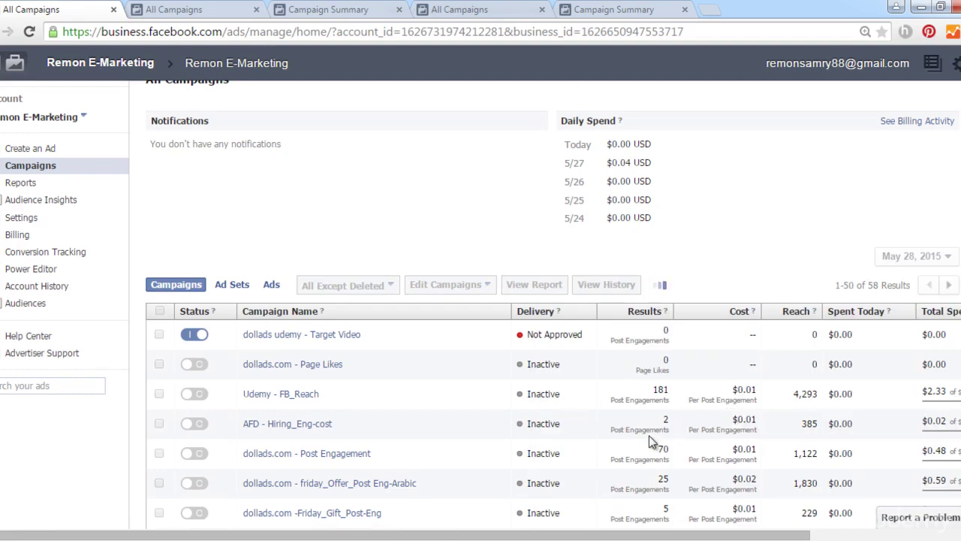
click(894, 261)
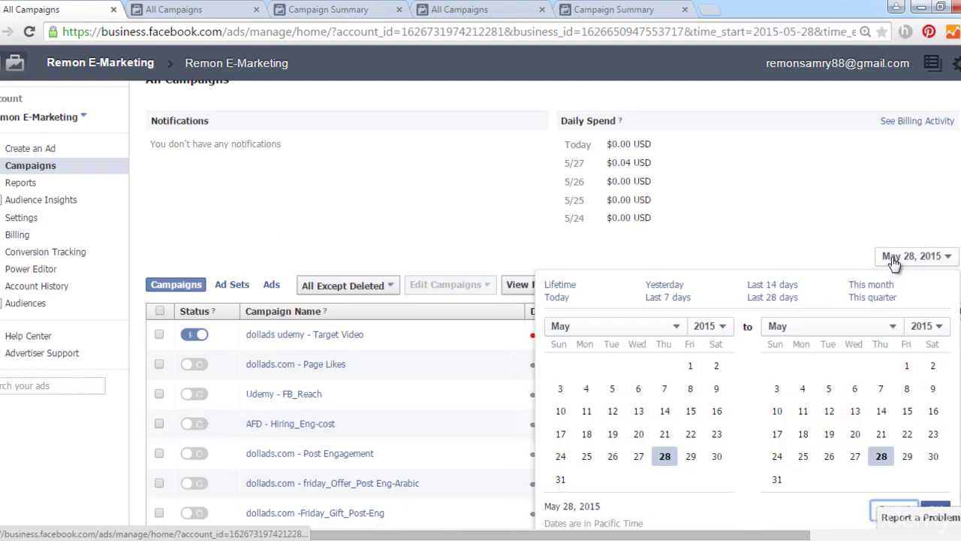
click(666, 286)
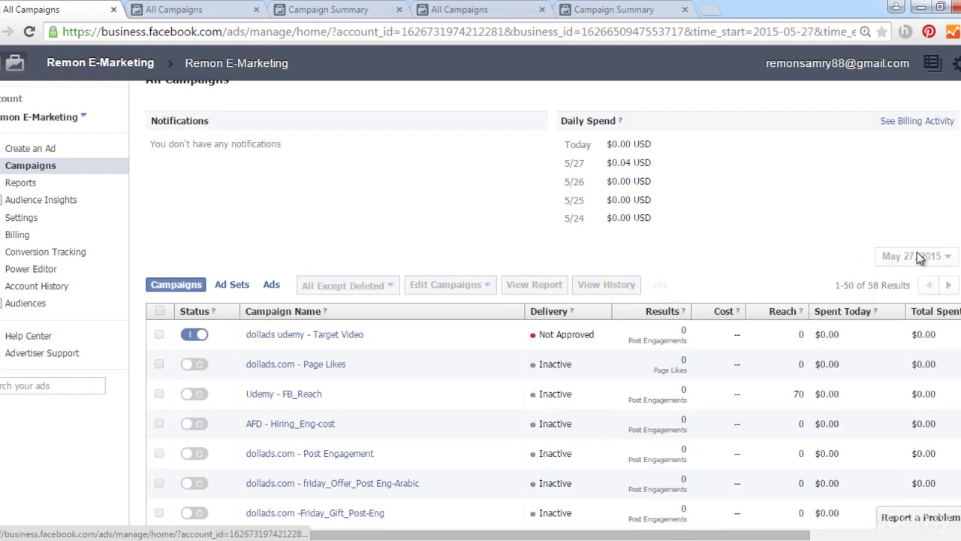
Set the campaign list's date range back to Lifetime and look through the campaign results.
click(921, 258)
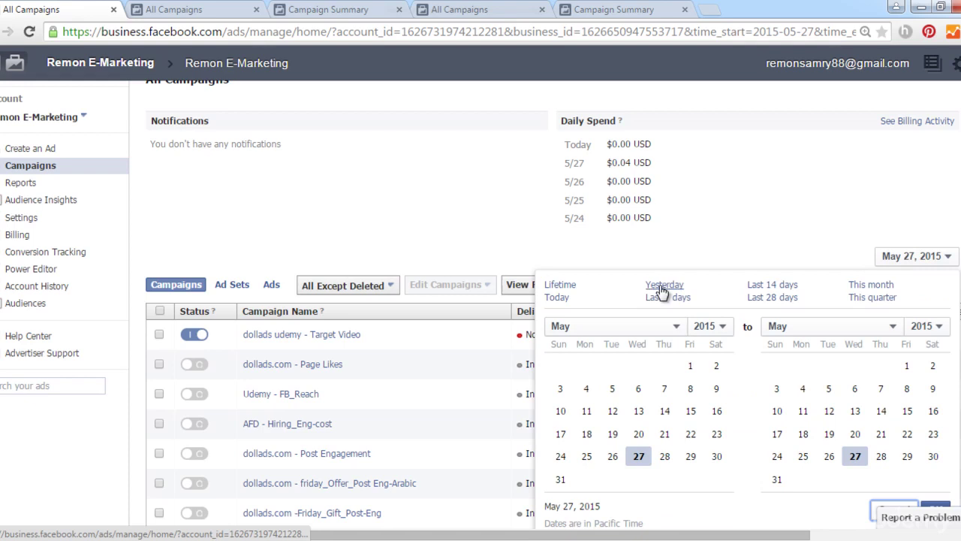
click(567, 286)
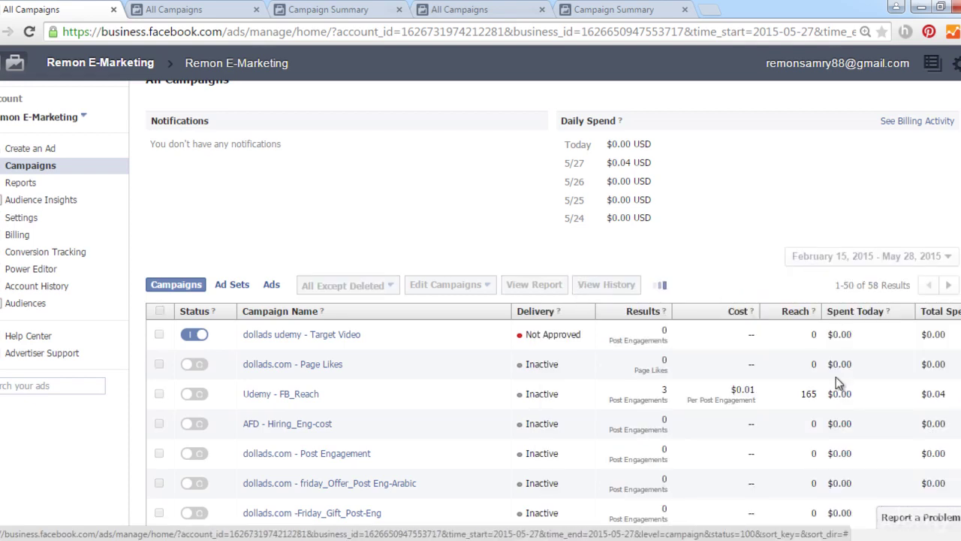
scroll(793, 406, down, 3)
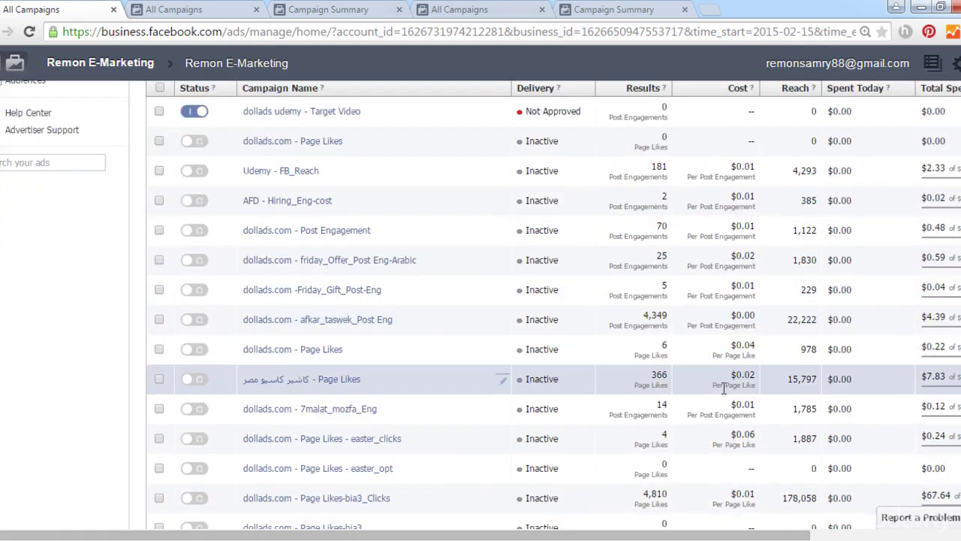
Inspect the start month and year choices for a custom date range, then reapply the Lifetime range.
scroll(722, 394, up, 4)
click(832, 295)
scroll(815, 301, down, 3)
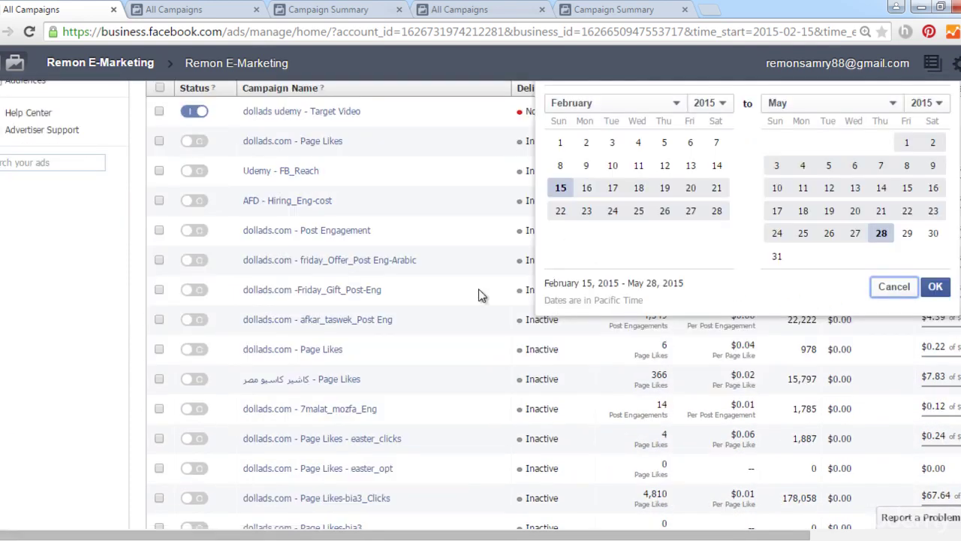
scroll(675, 331, up, 3)
click(664, 330)
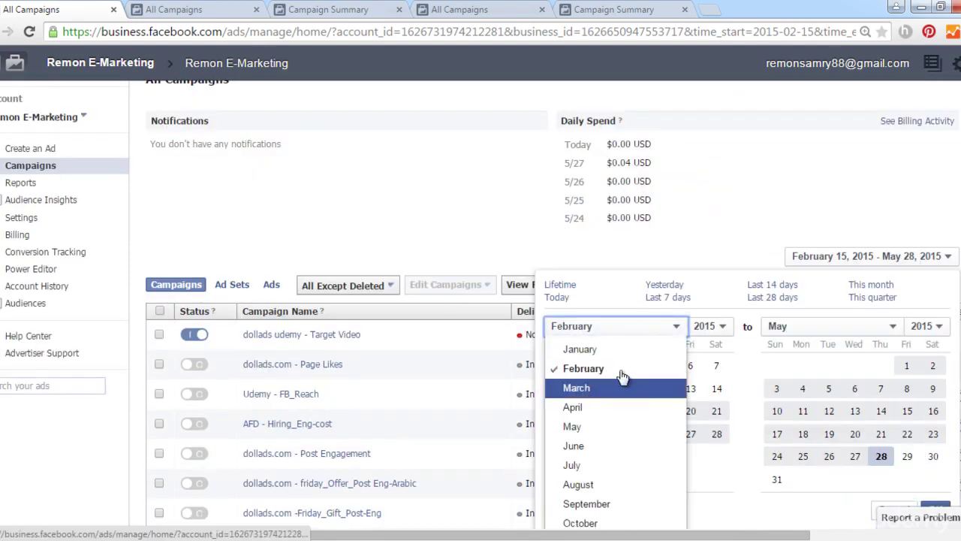
click(720, 330)
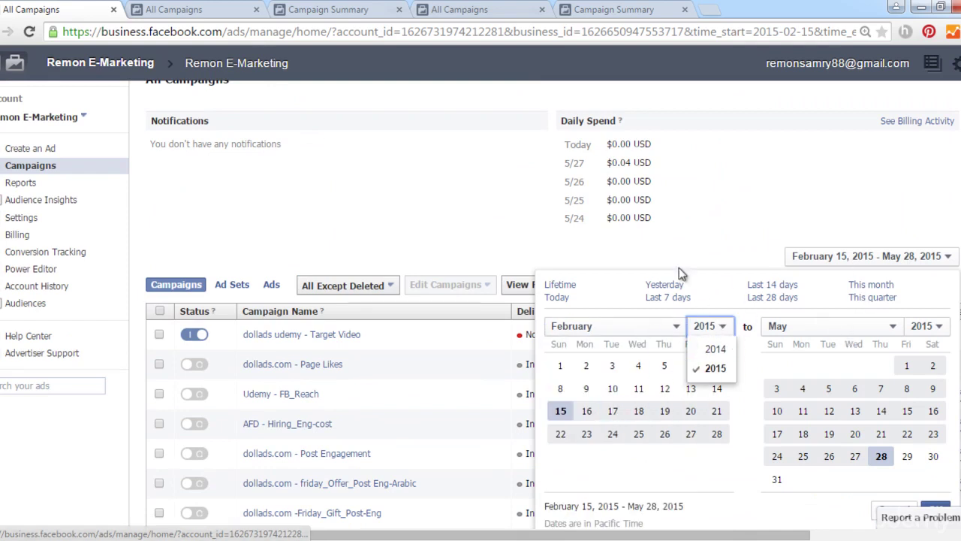
click(570, 284)
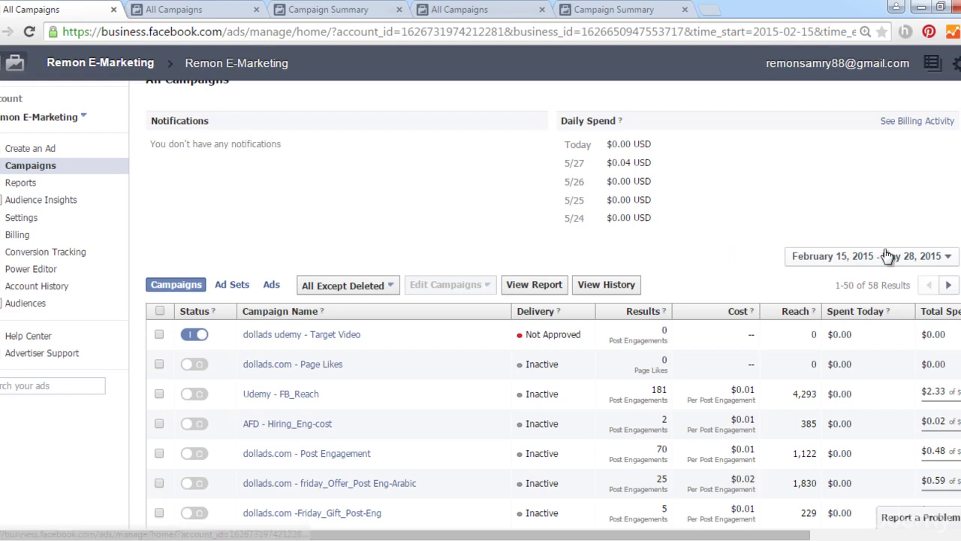
Switch to the second open All Campaigns page and examine the result count and result type of AFD _Page Likes_Fur_Des-EG.
click(165, 11)
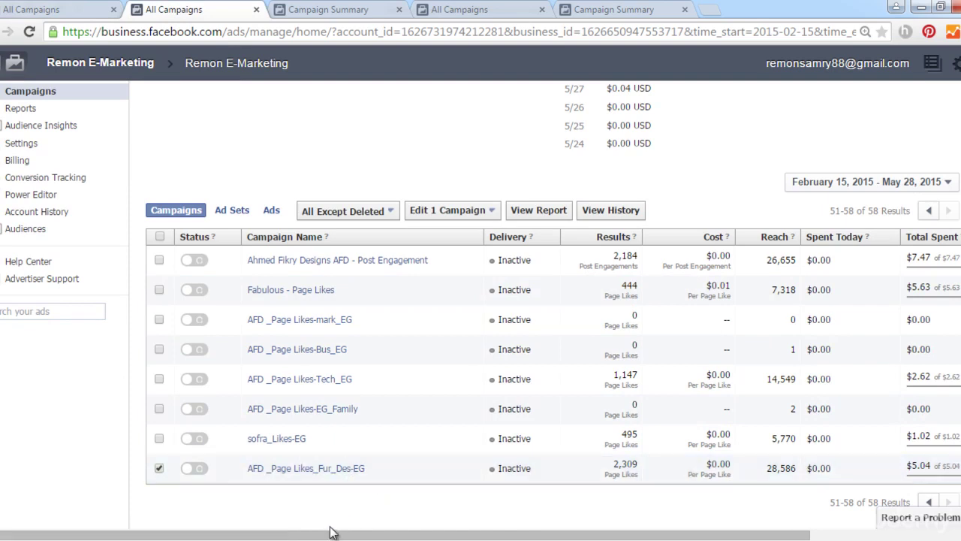
drag(333, 532, 515, 529)
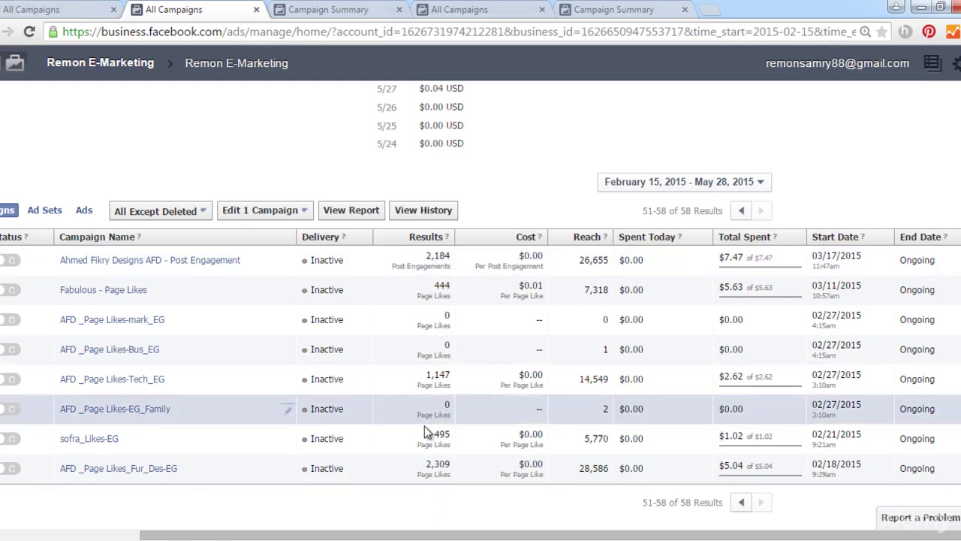
drag(452, 463, 424, 465)
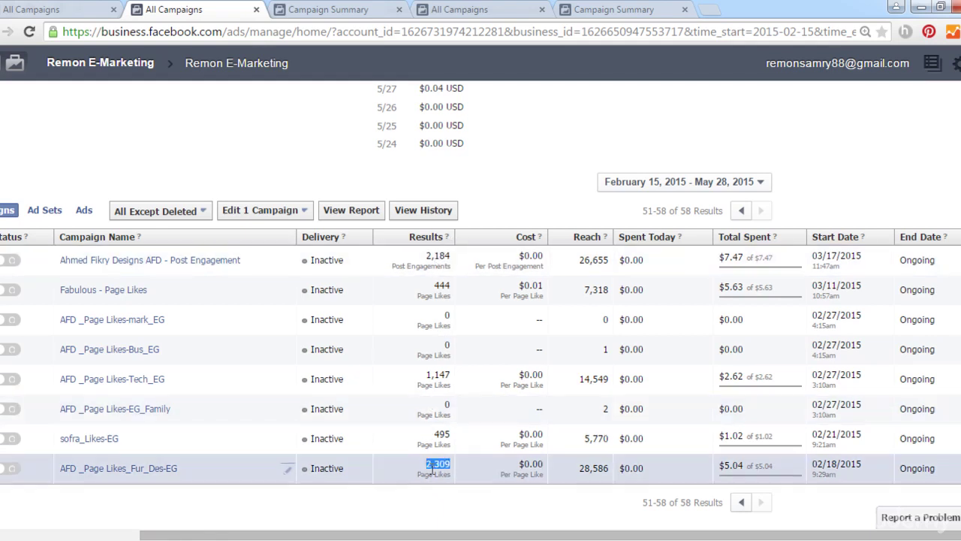
click(429, 469)
drag(419, 476, 454, 479)
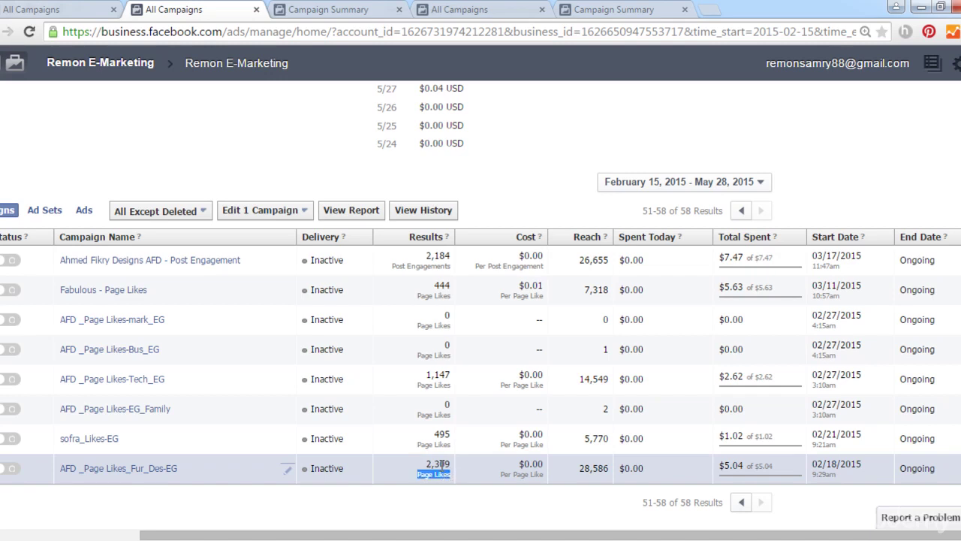
click(431, 469)
Examine the cost per page like and the reach of the AFD _Page Likes_Fur_Des-EG campaign.
drag(544, 464, 529, 469)
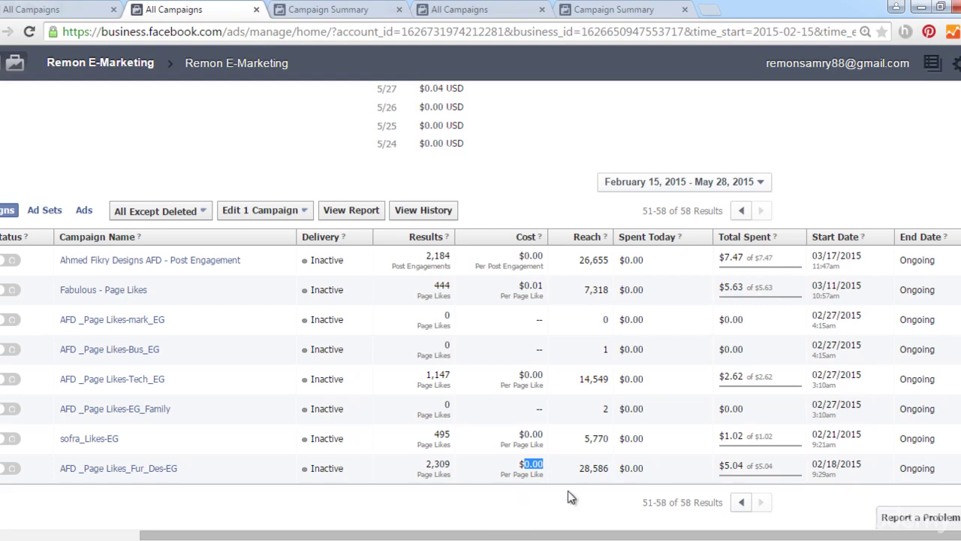
drag(607, 468, 587, 472)
click(593, 481)
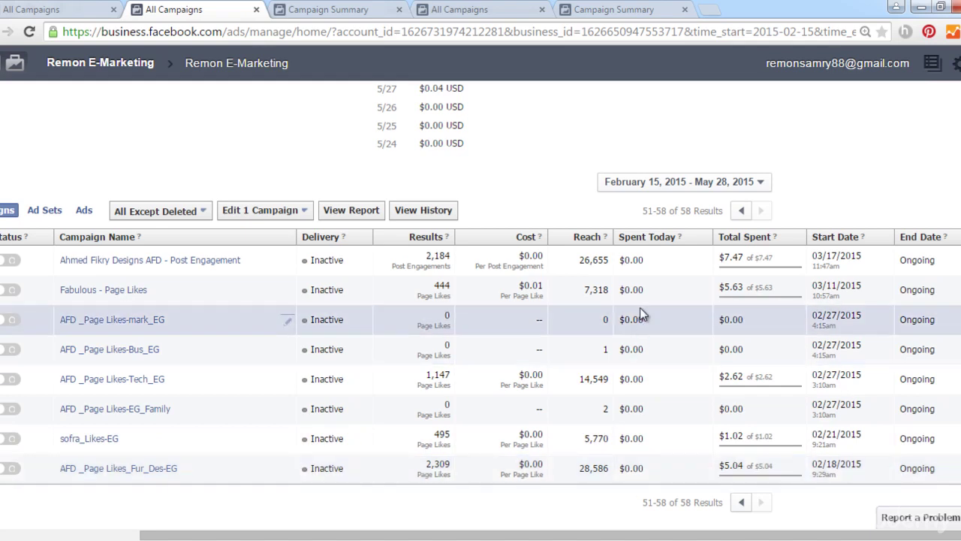
Filter this campaign list to Today and review the campaigns' figures for the day.
scroll(631, 308, up, 2)
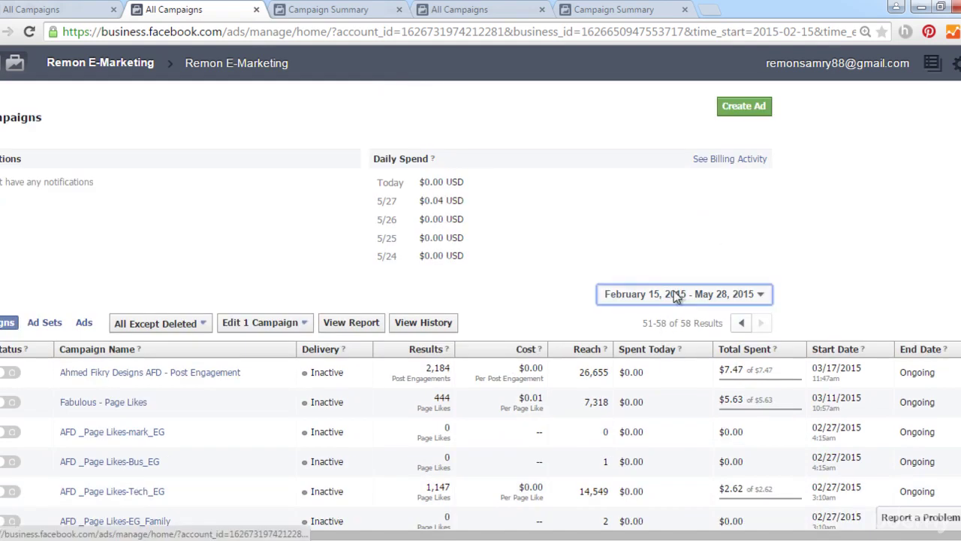
click(674, 291)
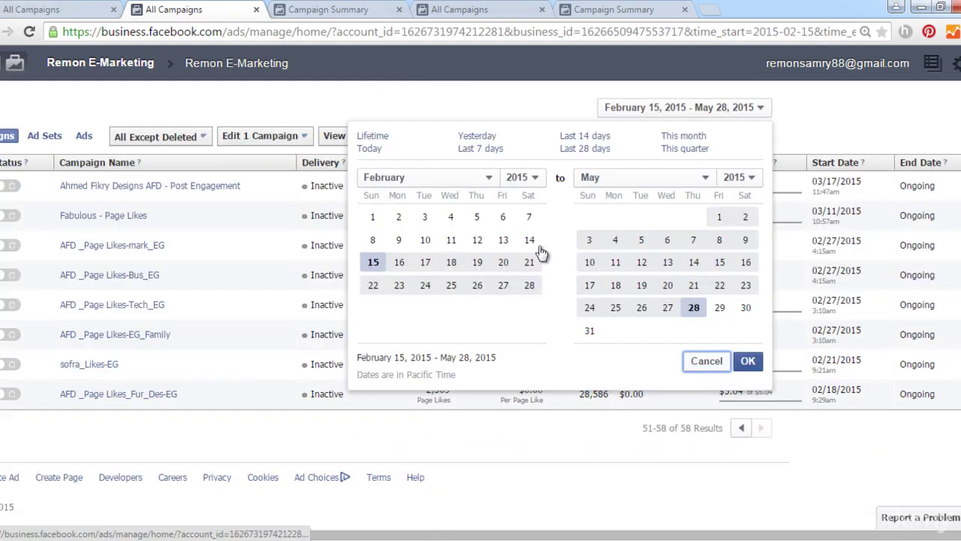
click(370, 149)
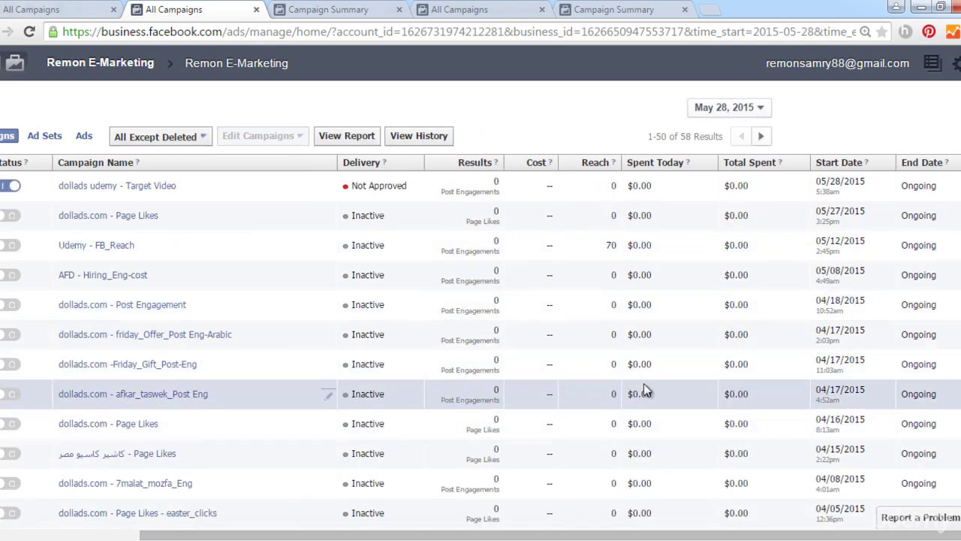
scroll(643, 383, down, 3)
scroll(669, 338, up, 5)
Restore the Lifetime date range and go to the next page of campaign results, past the first 50.
click(722, 256)
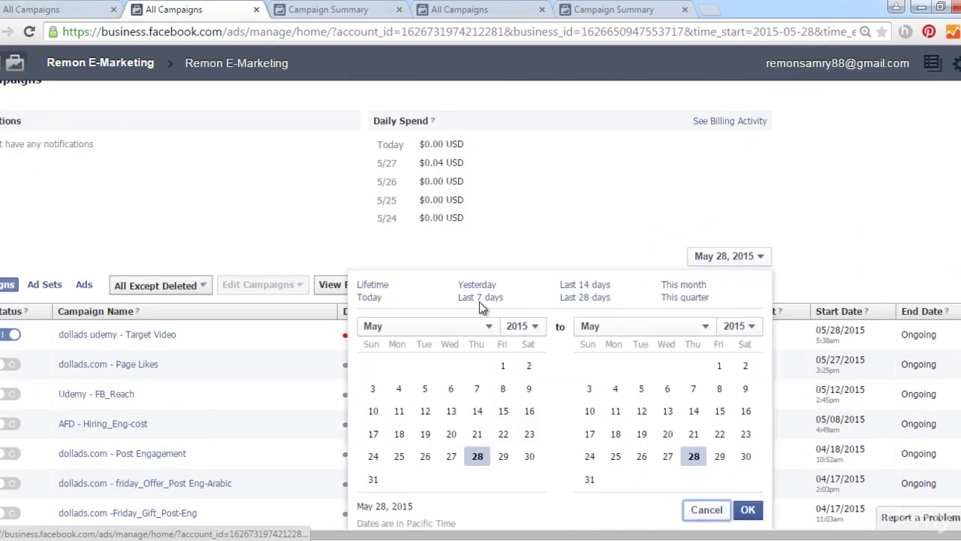
click(372, 285)
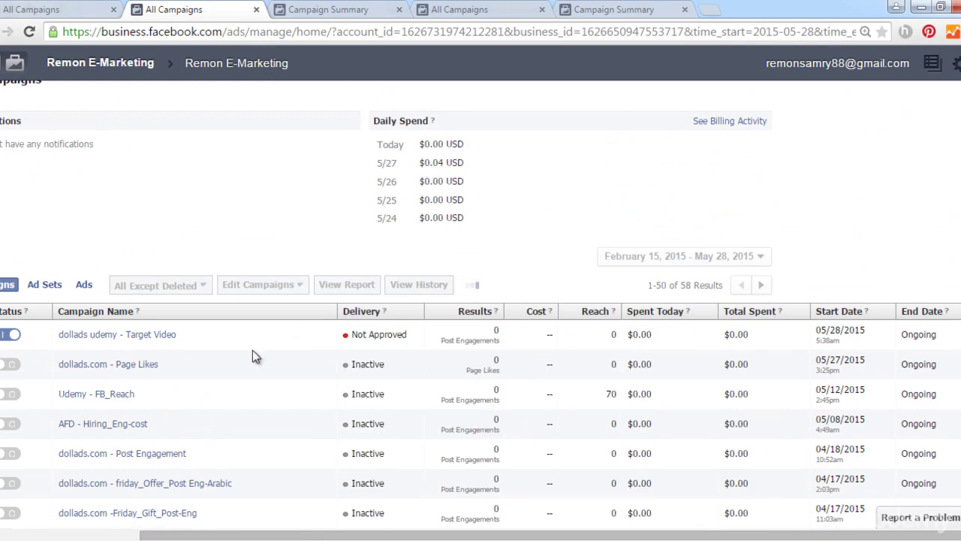
scroll(252, 350, down, 4)
scroll(252, 350, down, 10)
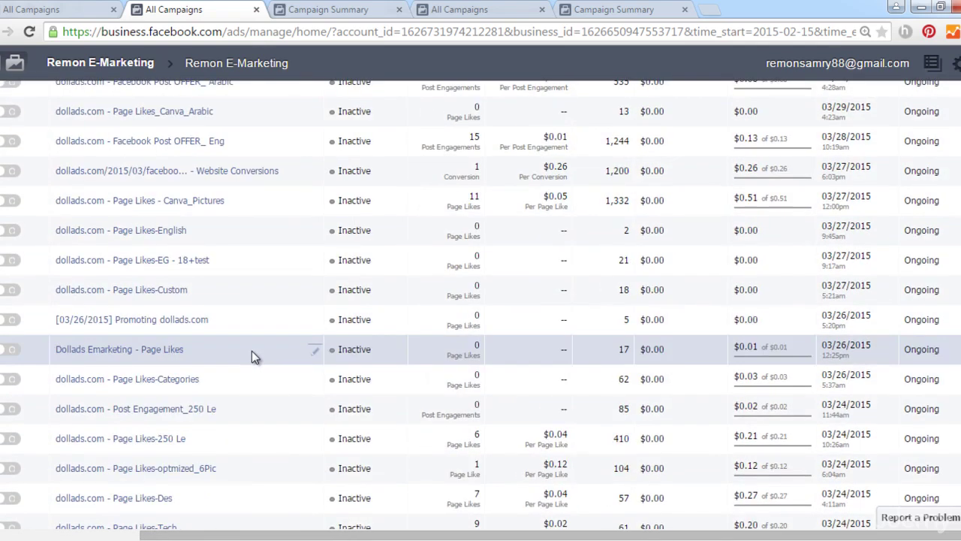
click(759, 428)
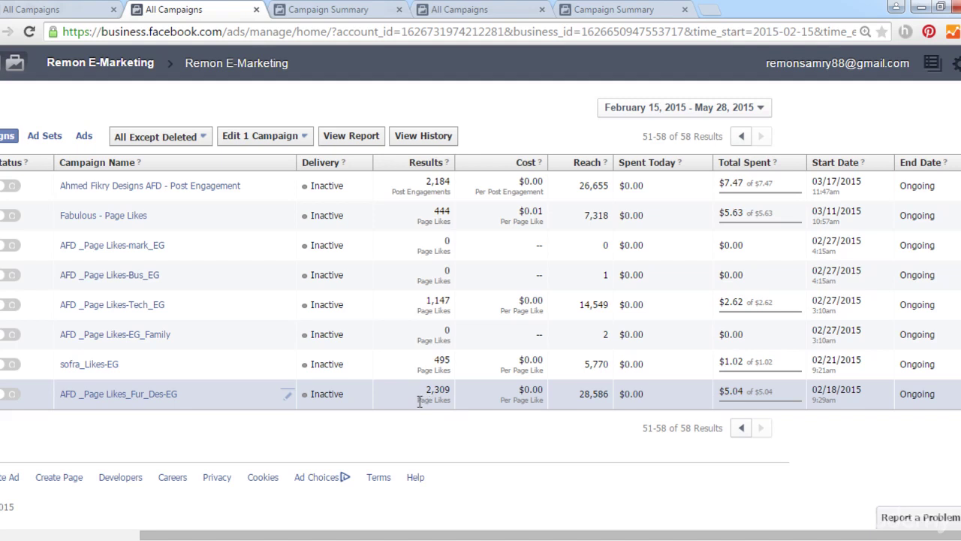
Switch to the other open All Campaigns page and examine the figures of the كاشير كاسيو مصر - Page Likes campaign.
click(464, 9)
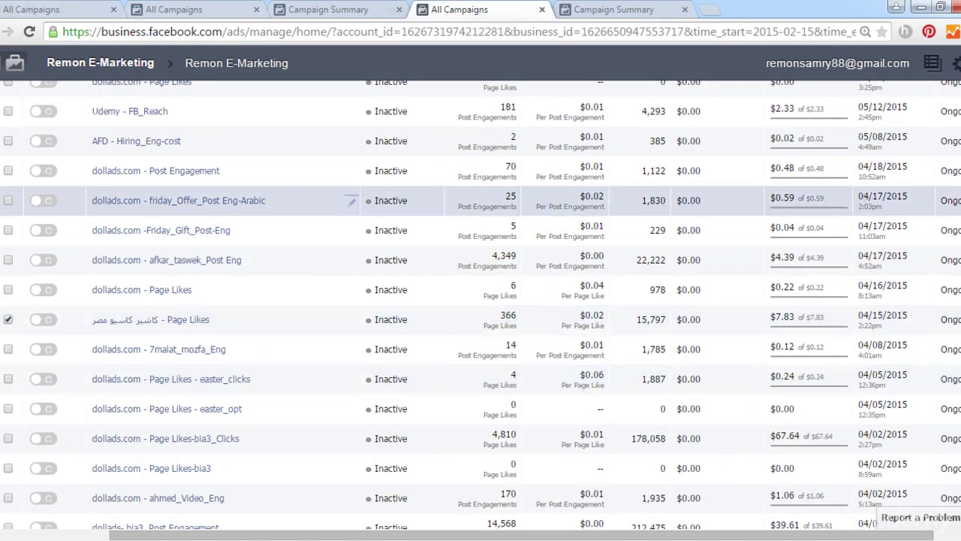
scroll(481, 304, down, 2)
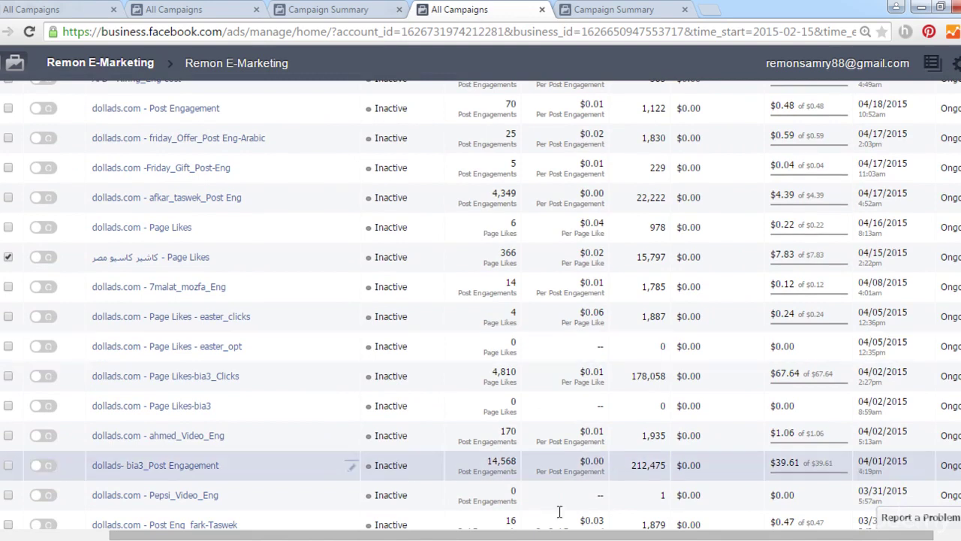
drag(368, 536, 397, 536)
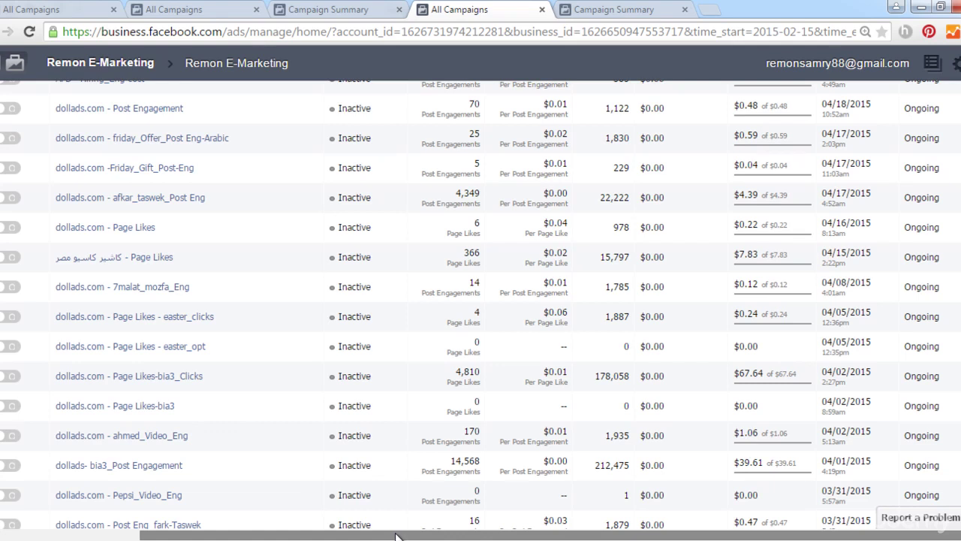
drag(396, 536, 381, 535)
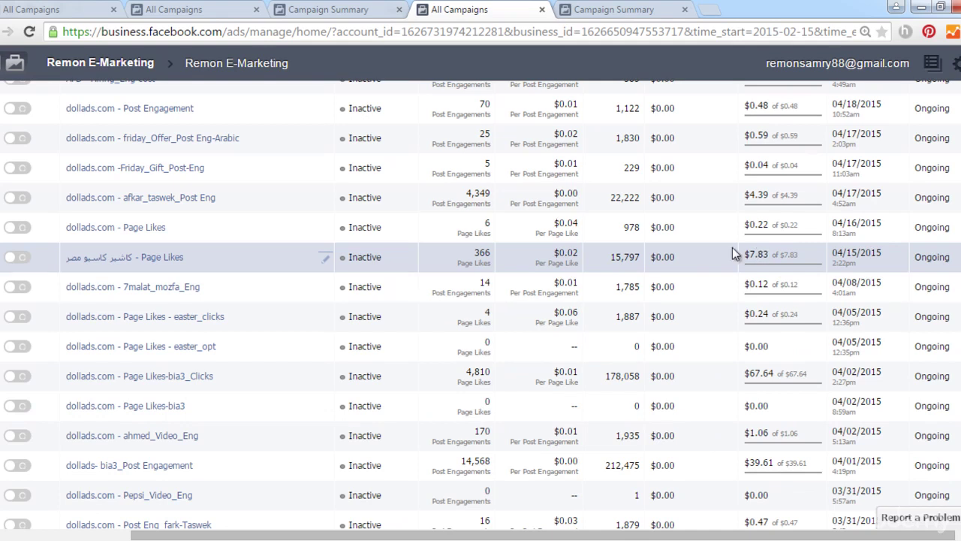
Compare the results, cost and spend of AFD _Page Likes_Fur_Des-EG with the كاشير كاسيو مصر - Page Likes campaign.
click(214, 11)
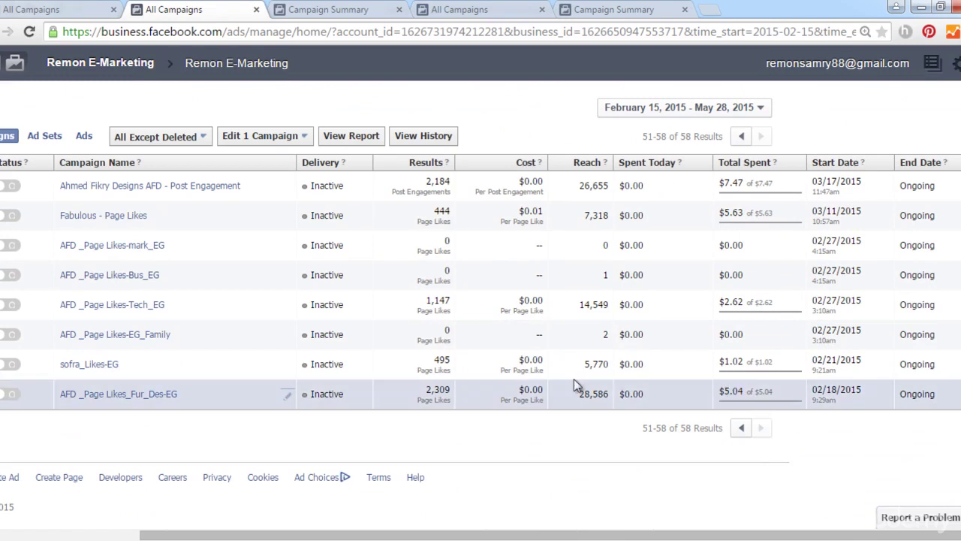
click(460, 12)
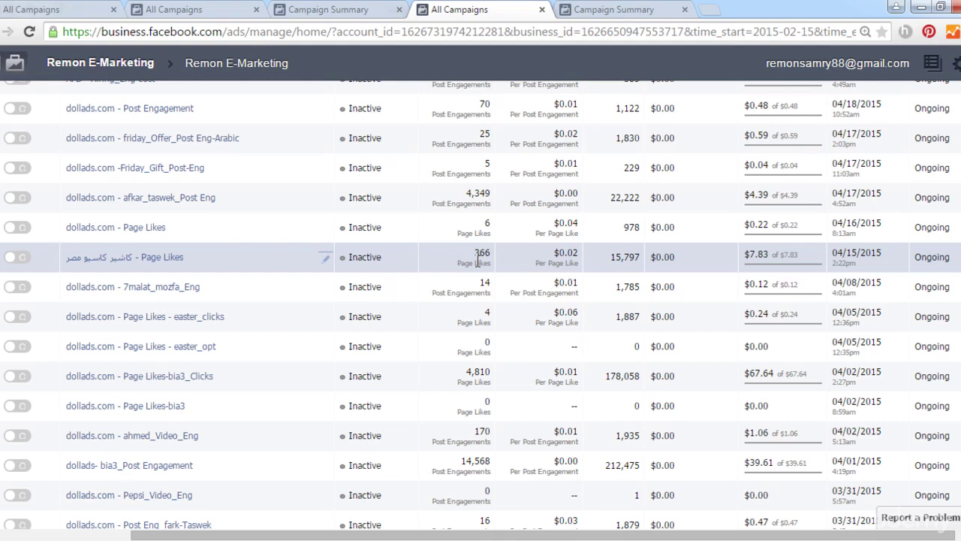
click(218, 9)
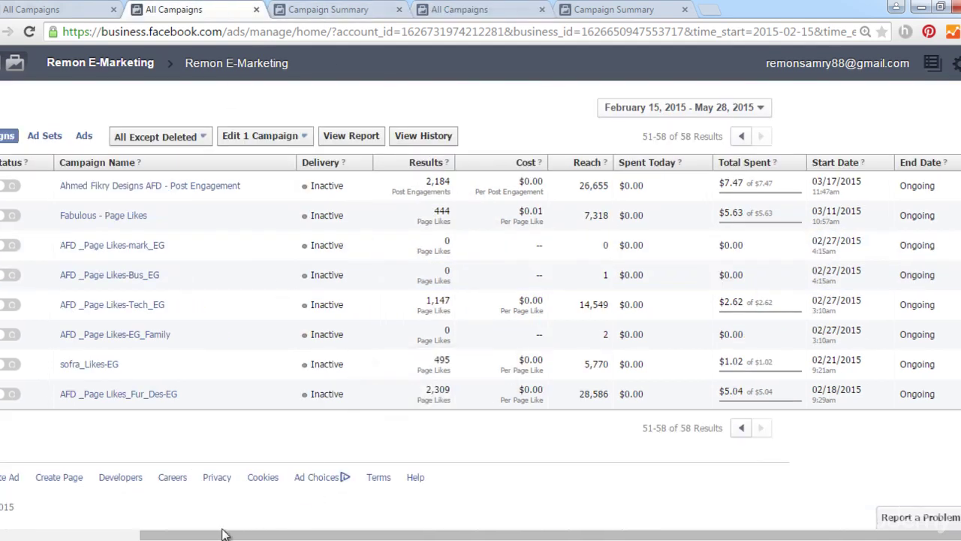
drag(223, 535, 188, 535)
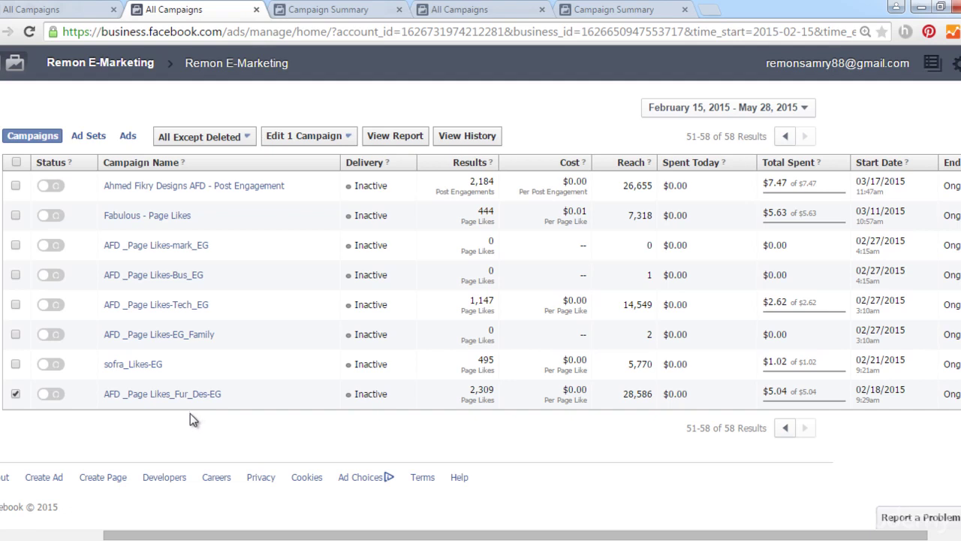
Open the summary of the AFD _Page Likes_Fur_Des-EG campaign and show its ad set's results and spend.
click(151, 397)
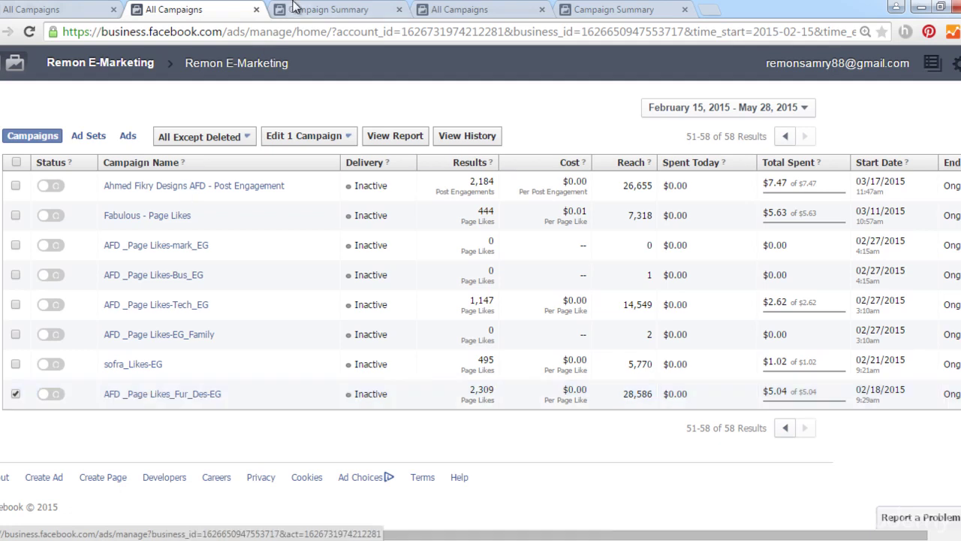
scroll(330, 360, down, 2)
drag(429, 534, 568, 513)
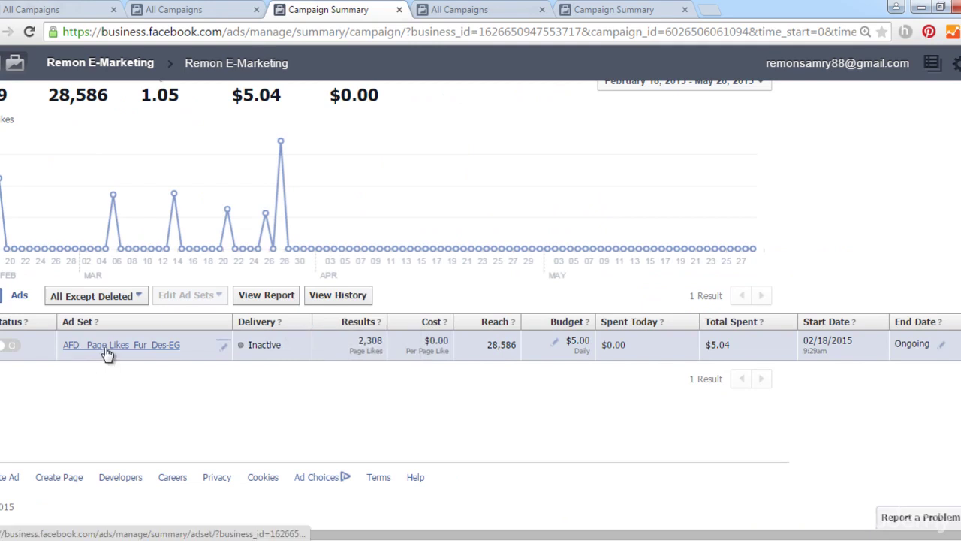
drag(109, 535, 65, 534)
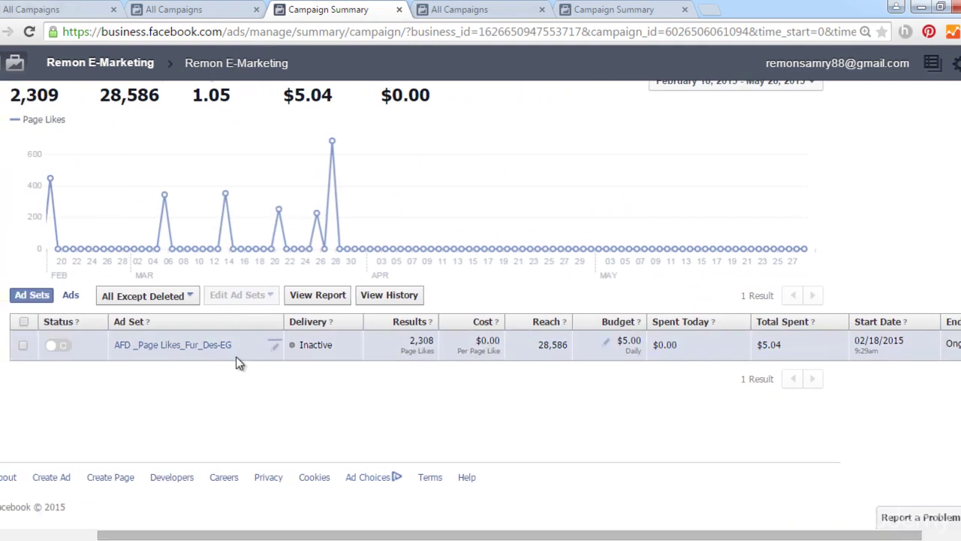
Open the AFD _Page Likes_Fur_Des-EG ad set from the campaign summary and bring its ads table into view.
click(186, 17)
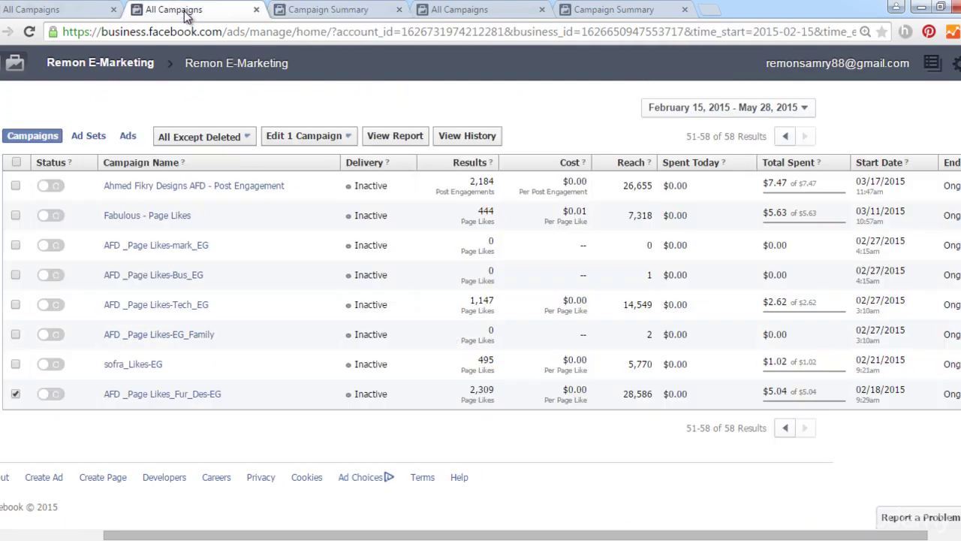
click(289, 10)
click(191, 347)
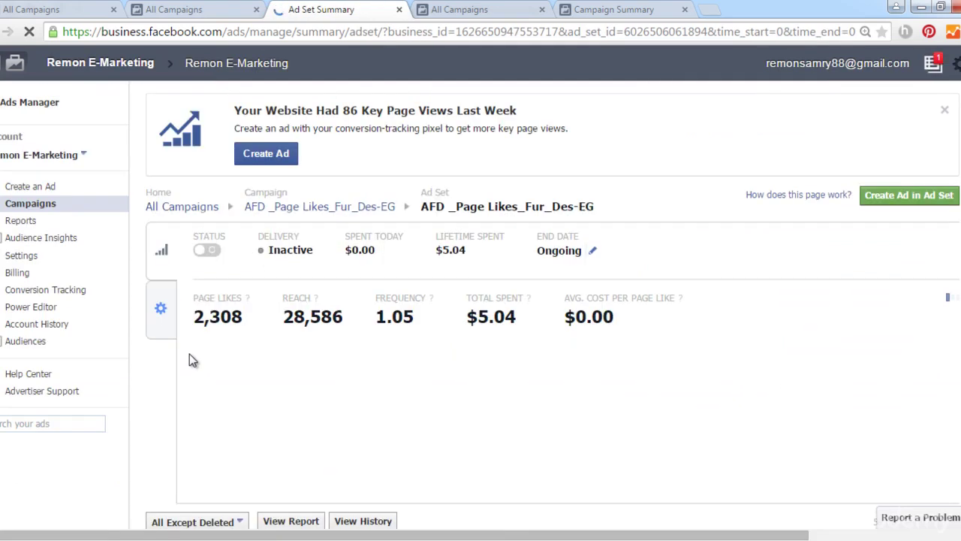
scroll(237, 389, down, 2)
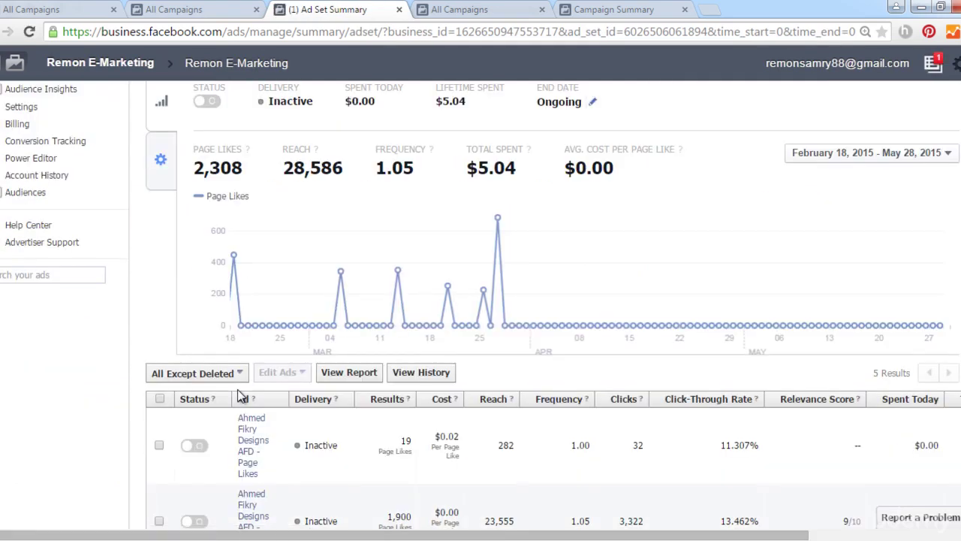
scroll(240, 396, down, 4)
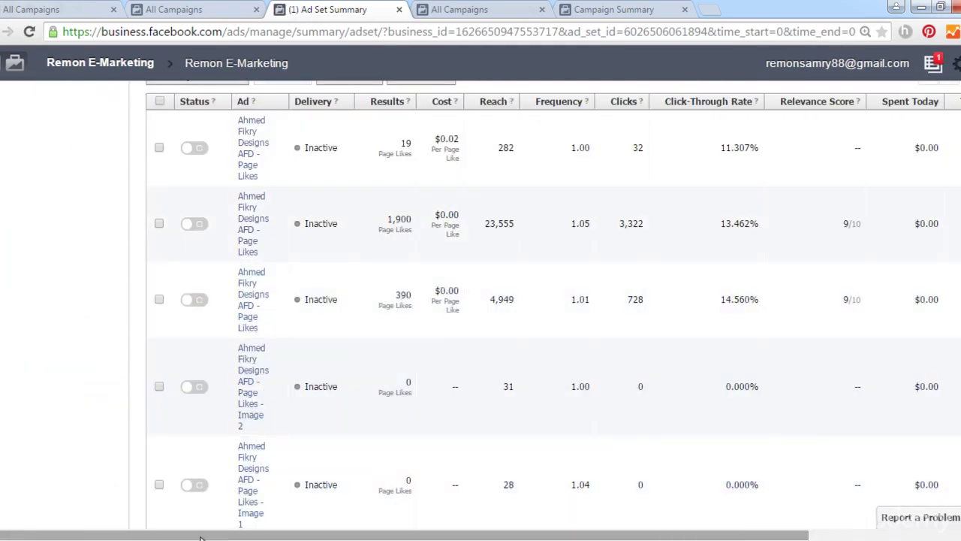
scroll(200, 538, right, 3)
scroll(203, 446, up, 2)
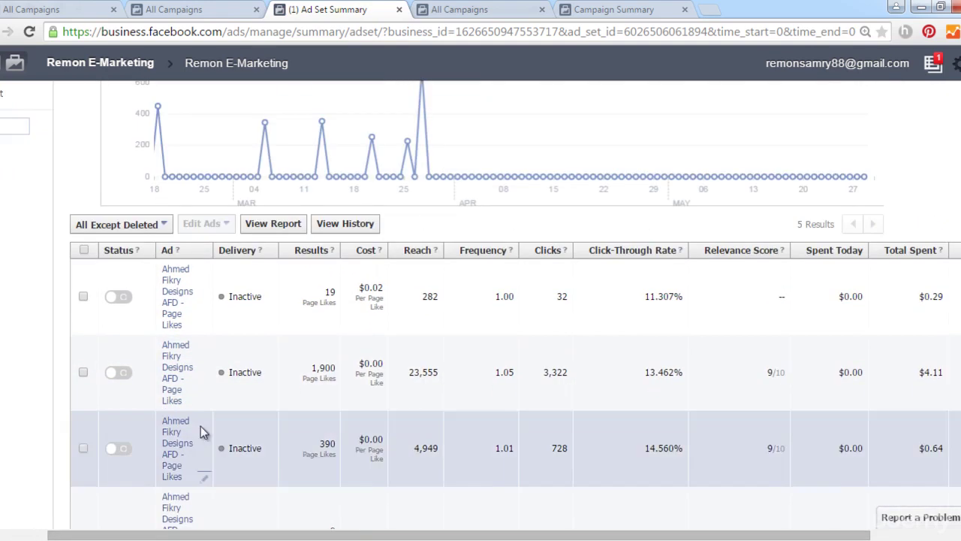
Expand the ads in the ad set one after another to show each ad's creative and performance.
click(178, 302)
scroll(178, 302, down, 2)
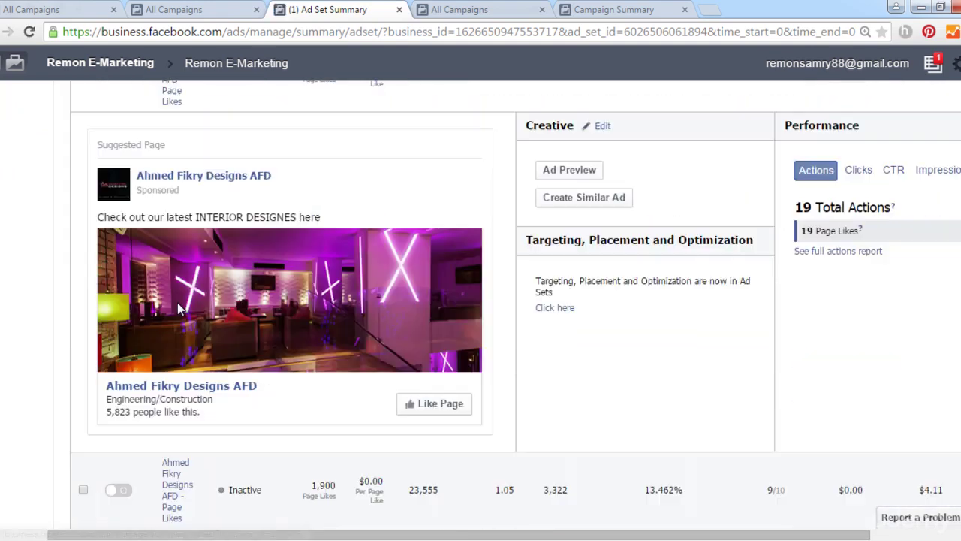
click(168, 458)
scroll(178, 430, down, 3)
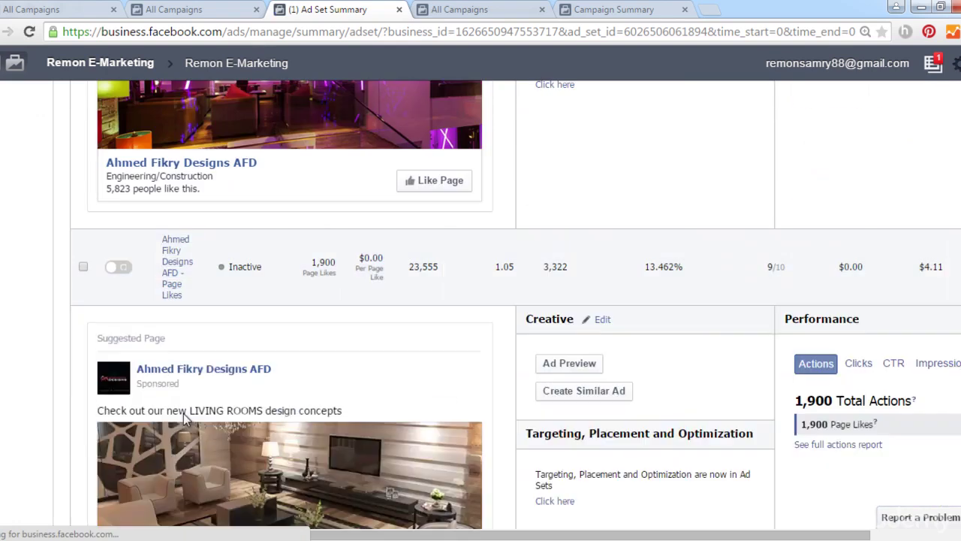
scroll(180, 420, down, 5)
click(177, 311)
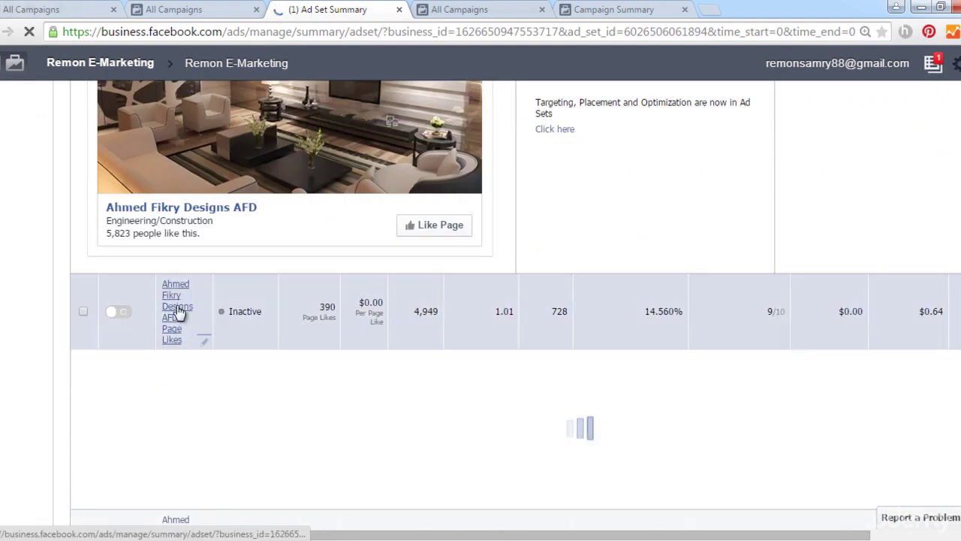
scroll(177, 311, down, 5)
click(177, 338)
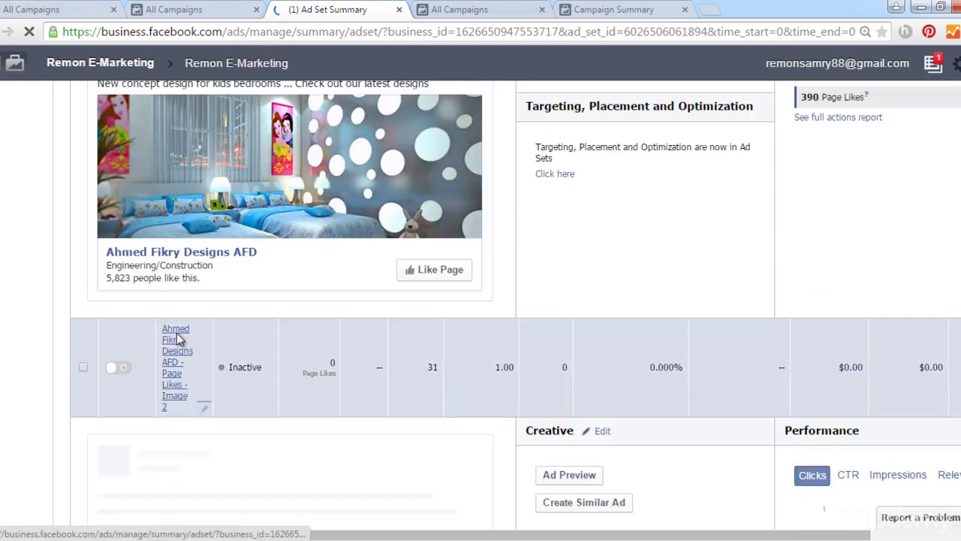
scroll(175, 406, down, 3)
scroll(175, 408, down, 3)
Examine the expanded ads from first to last, comparing each creative with its results.
scroll(184, 375, up, 2)
scroll(181, 359, up, 15)
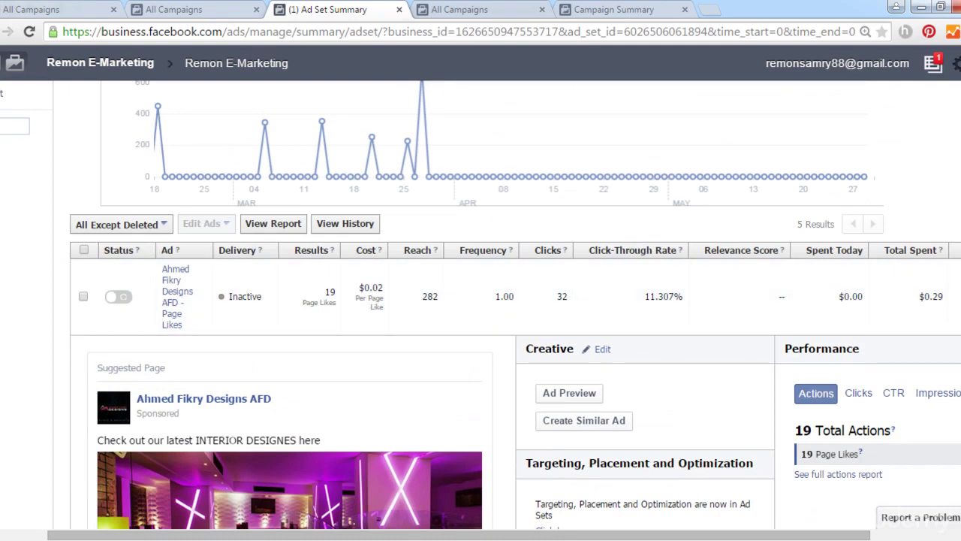
scroll(481, 305, down, 1)
scroll(481, 305, down, 2)
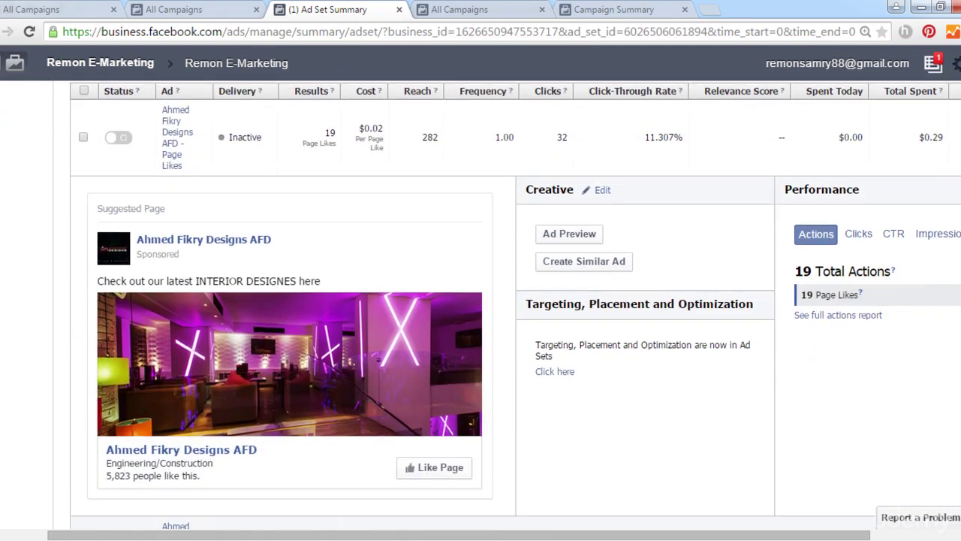
scroll(943, 390, down, 10)
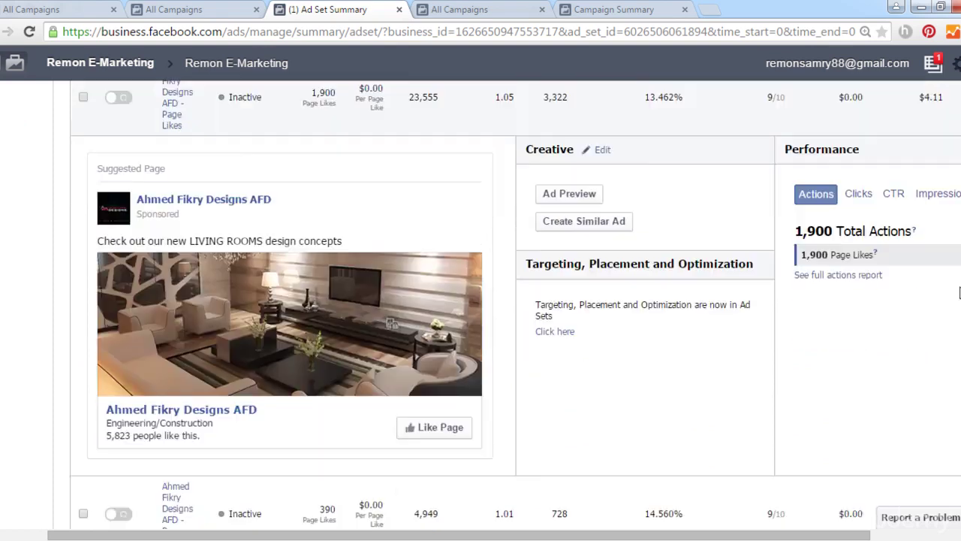
scroll(945, 451, down, 10)
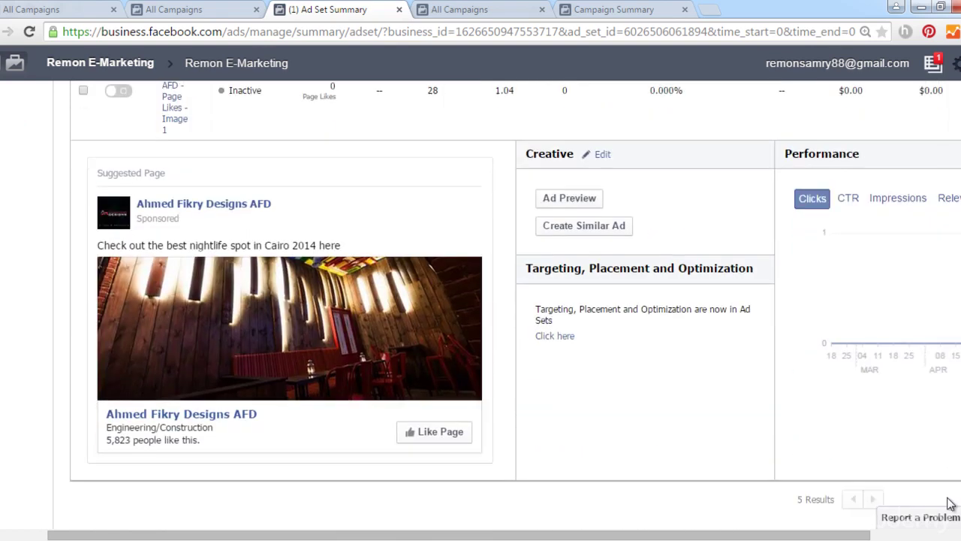
scroll(950, 503, up, 5)
scroll(481, 304, up, 6)
scroll(481, 305, down, 4)
scroll(480, 305, down, 1)
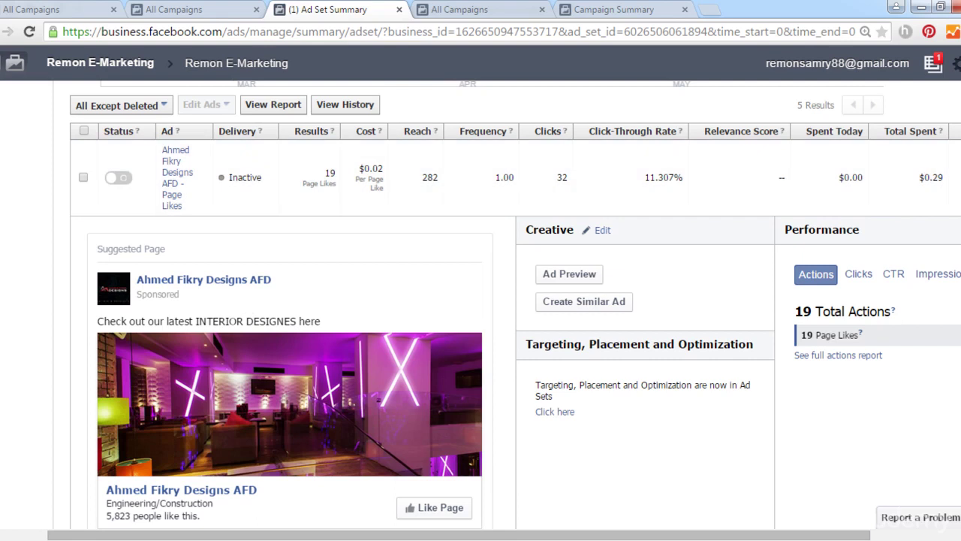
scroll(516, 304, down, 1)
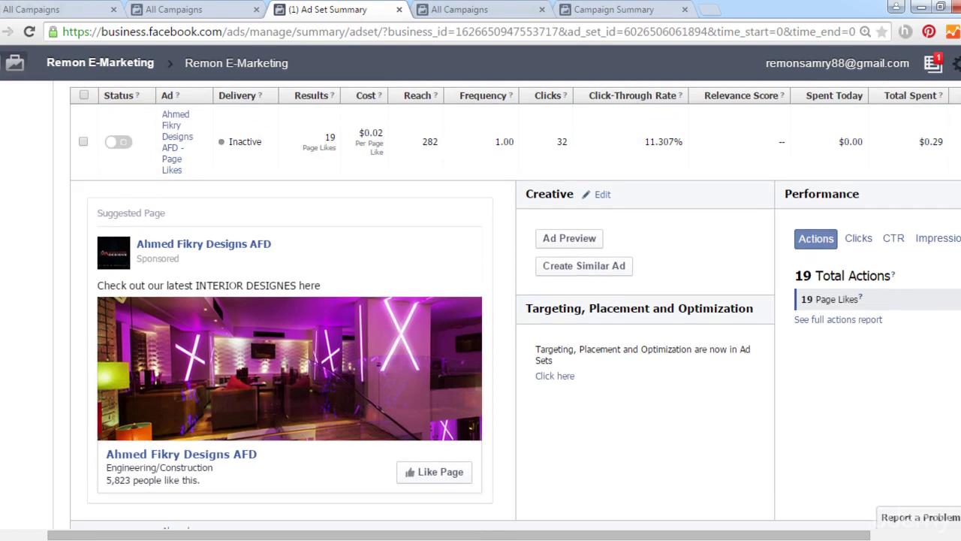
Sort the ads by results from highest to lowest and review the order.
scroll(516, 305, up, 2)
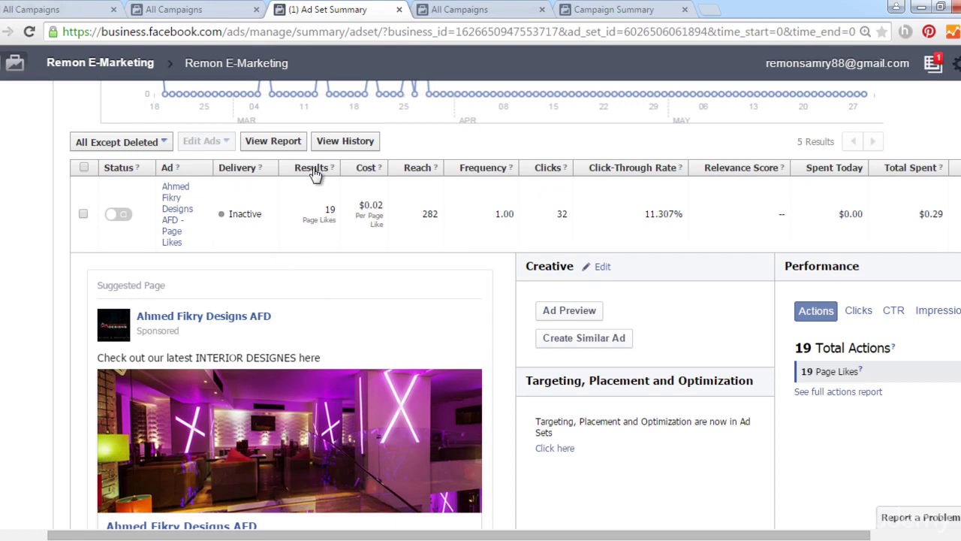
click(314, 168)
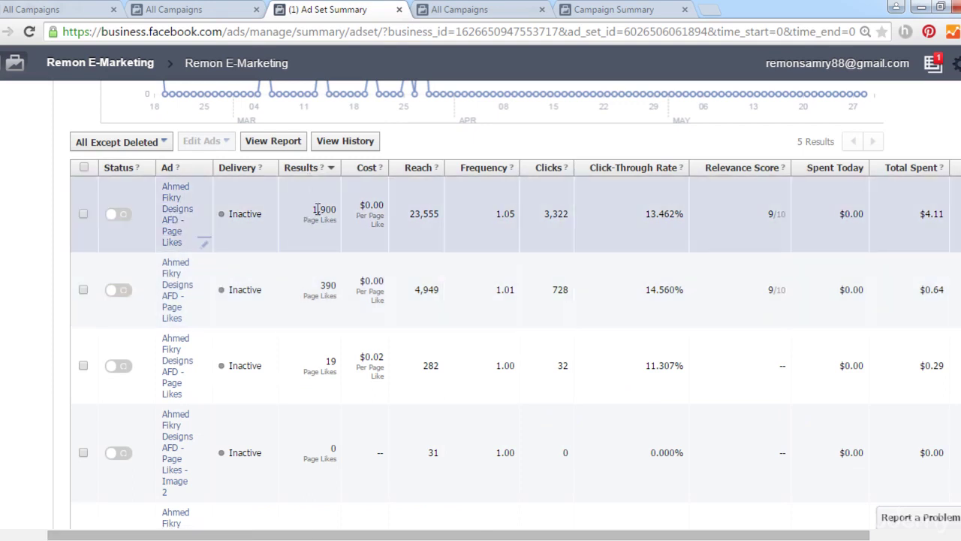
scroll(320, 226, down, 3)
scroll(324, 358, up, 5)
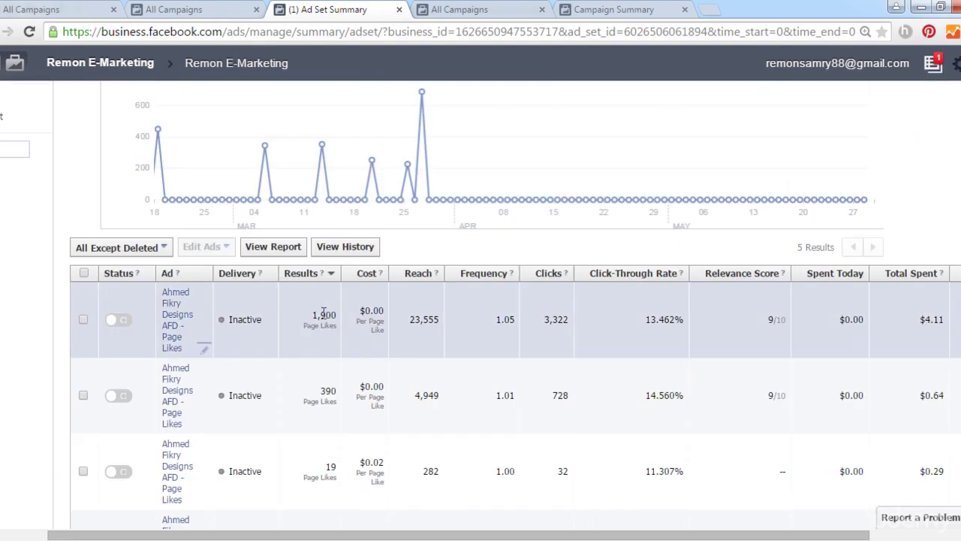
Reverse the sort to list the lowest results first, and restore the highest-first order.
click(314, 277)
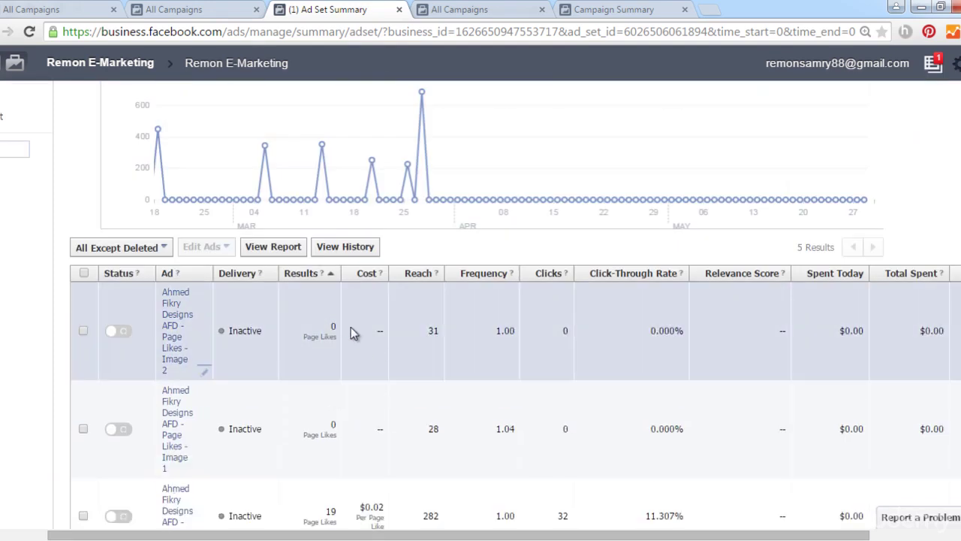
scroll(341, 353, down, 5)
scroll(334, 376, up, 5)
click(305, 273)
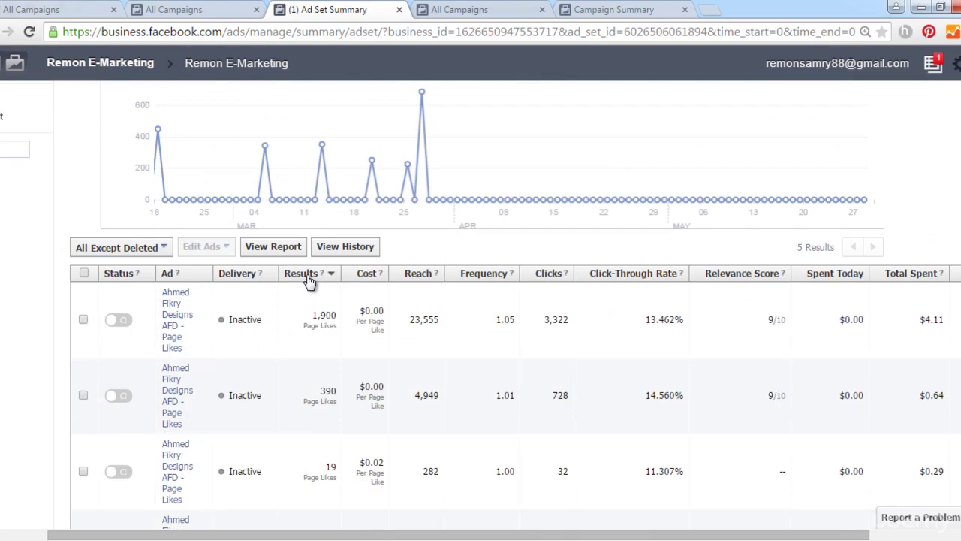
Expand the ad with the most page likes to show its living rooms creative and performance.
scroll(312, 316, down, 1)
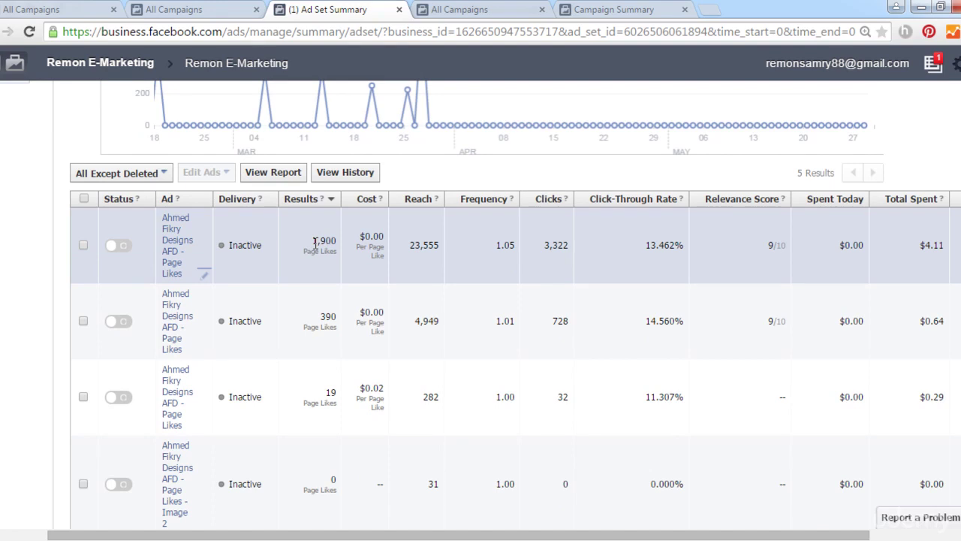
click(166, 237)
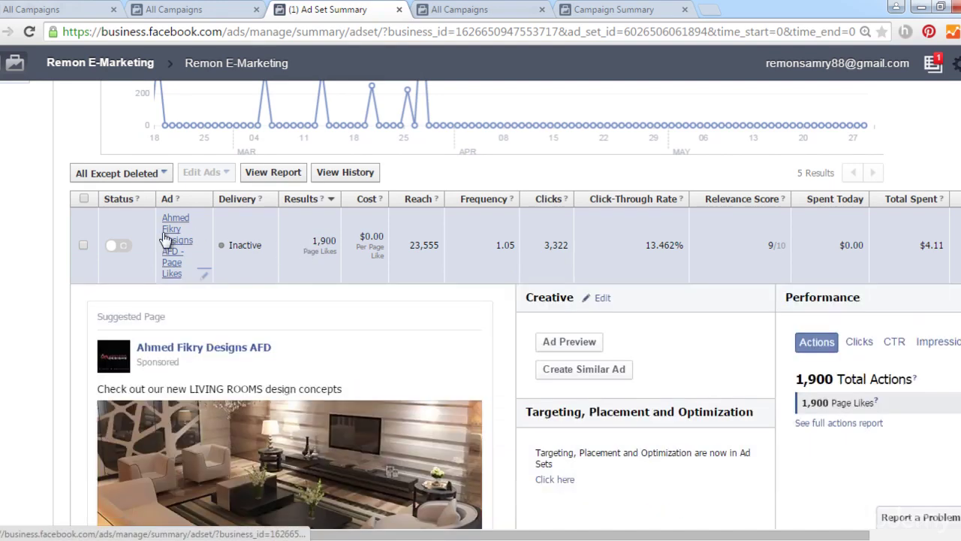
scroll(278, 277, down, 2)
scroll(281, 274, up, 2)
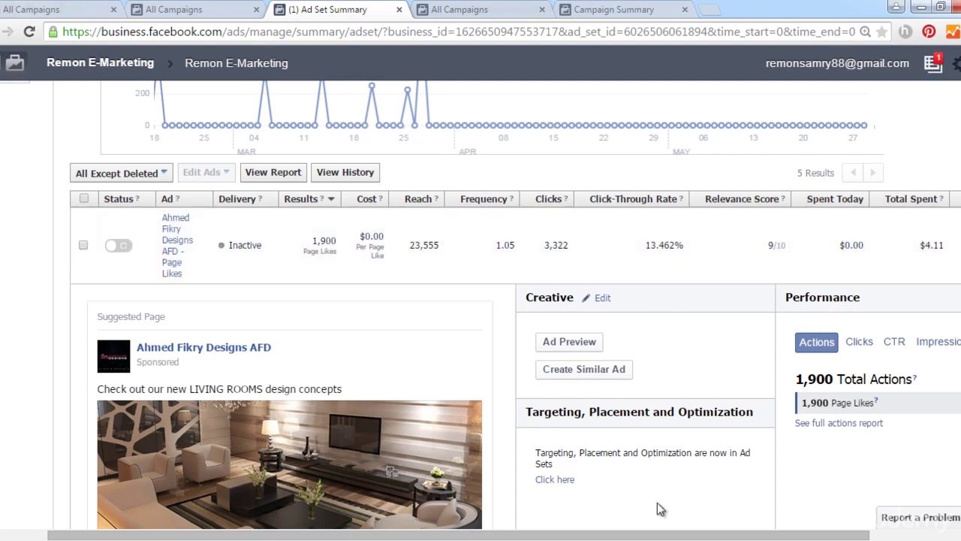
Examine the living rooms ad's relevance score, total spent and maximum bid.
drag(654, 532, 726, 533)
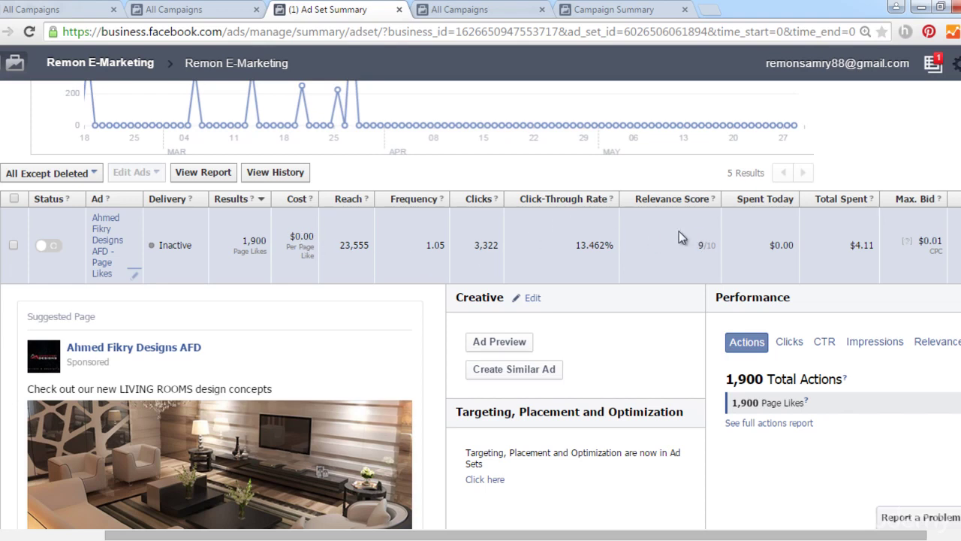
drag(862, 245, 857, 246)
click(857, 246)
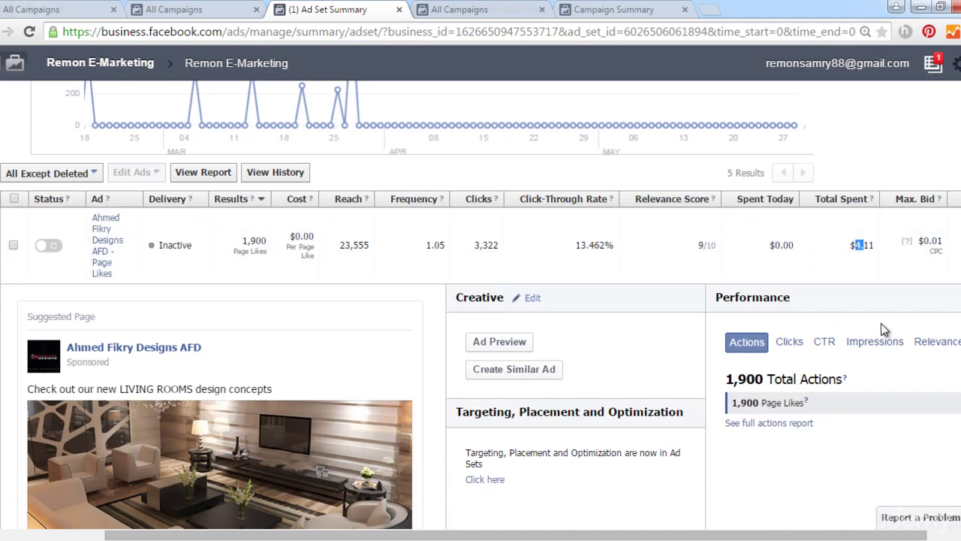
drag(796, 538, 834, 536)
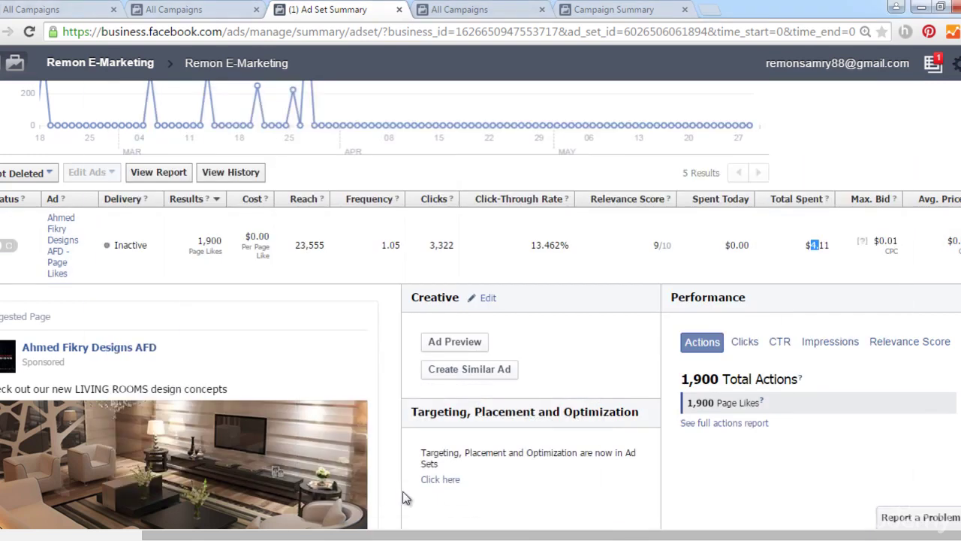
Switch to Notepad to review the cost-per-like calculation, and return to compare it with the living rooms ad's total spent.
key(alt+Tab)
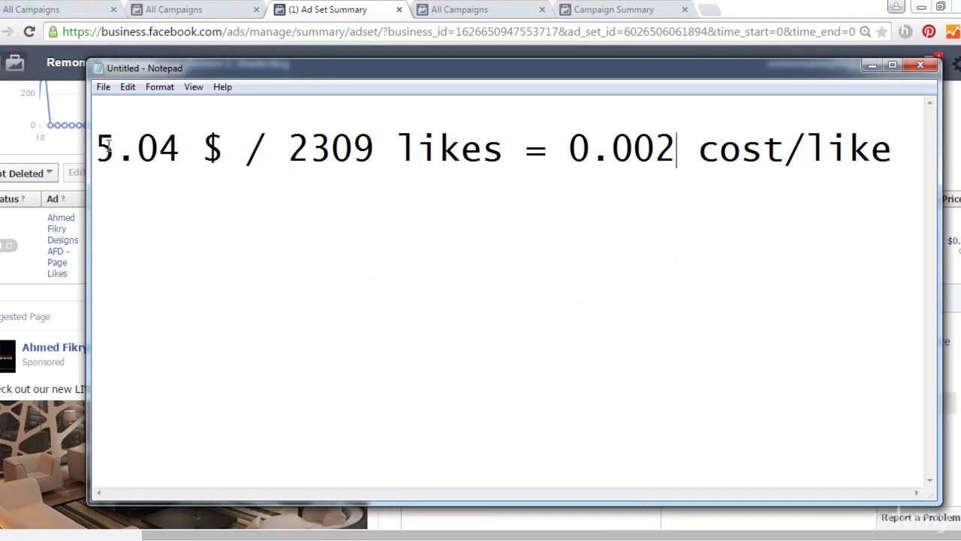
drag(95, 149, 116, 150)
click(312, 149)
key(alt+Tab)
drag(806, 245, 747, 248)
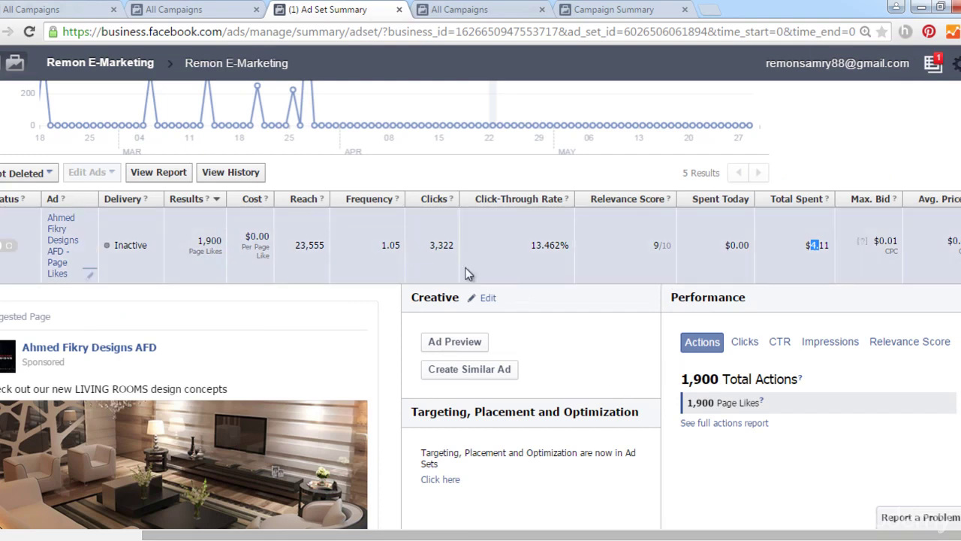
Collapse the living rooms ad and expand the second-ranked kids bedrooms ad to compare the two ads' figures.
drag(726, 536, 721, 536)
scroll(438, 426, down, 2)
scroll(361, 395, up, 2)
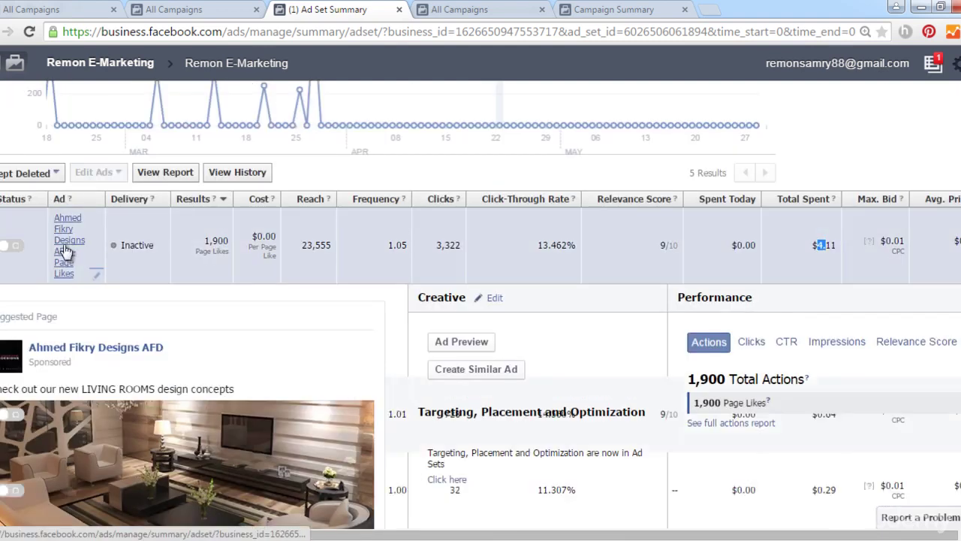
click(64, 251)
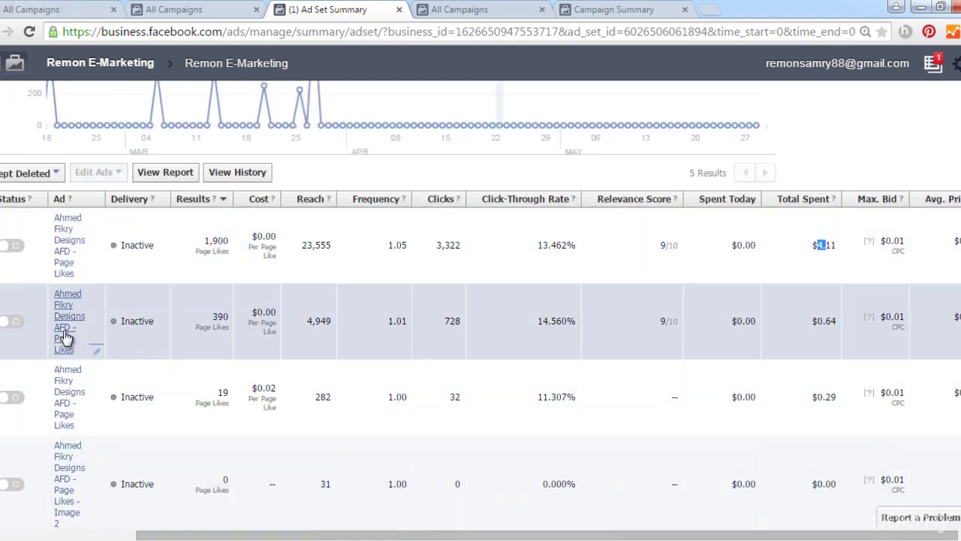
click(66, 334)
scroll(62, 329, down, 2)
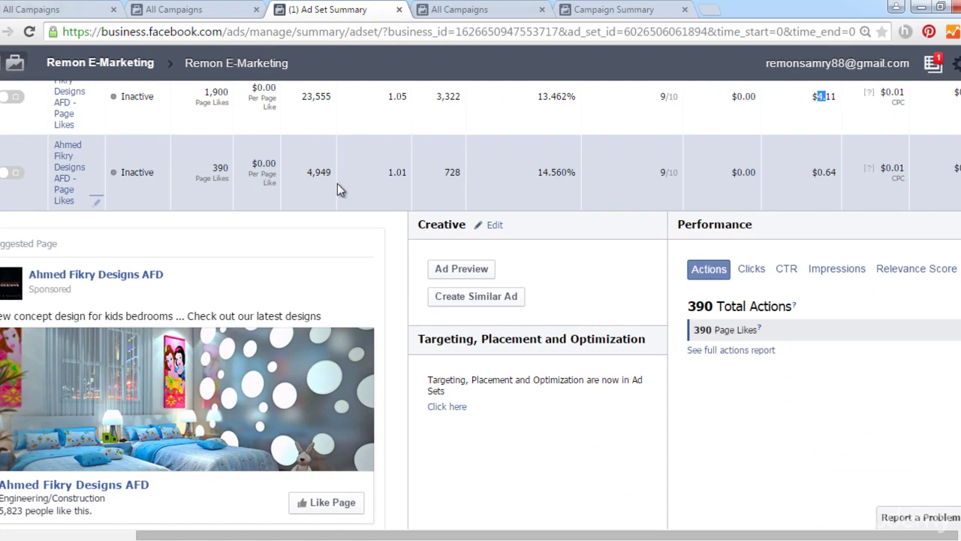
scroll(337, 183, up, 1)
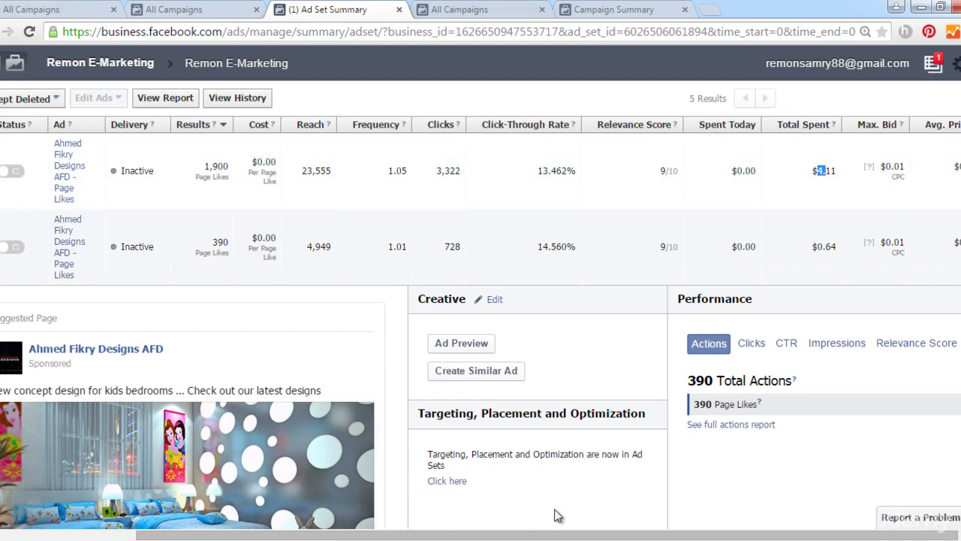
Examine the kids bedrooms ad's actions and its clicks, CTR and impressions charts over time.
scroll(552, 517, down, 2)
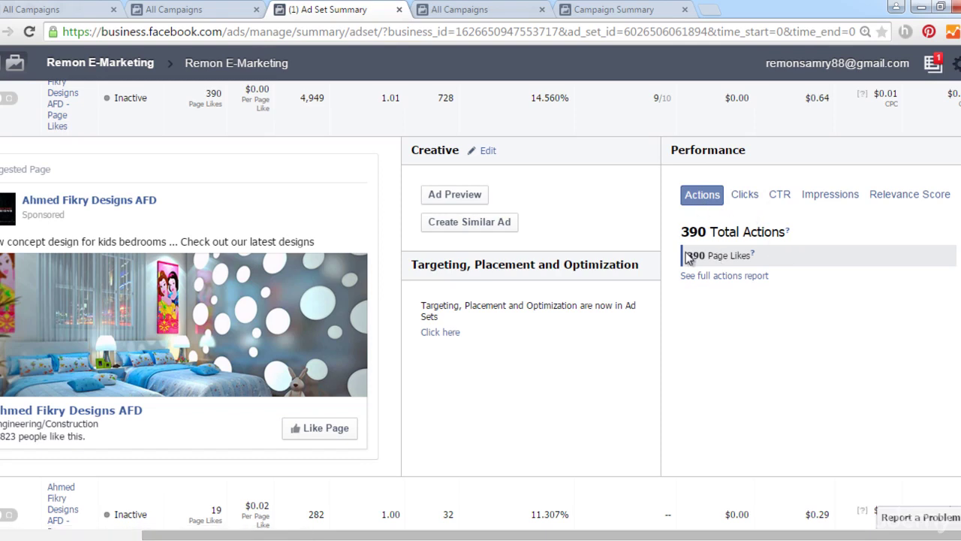
click(745, 195)
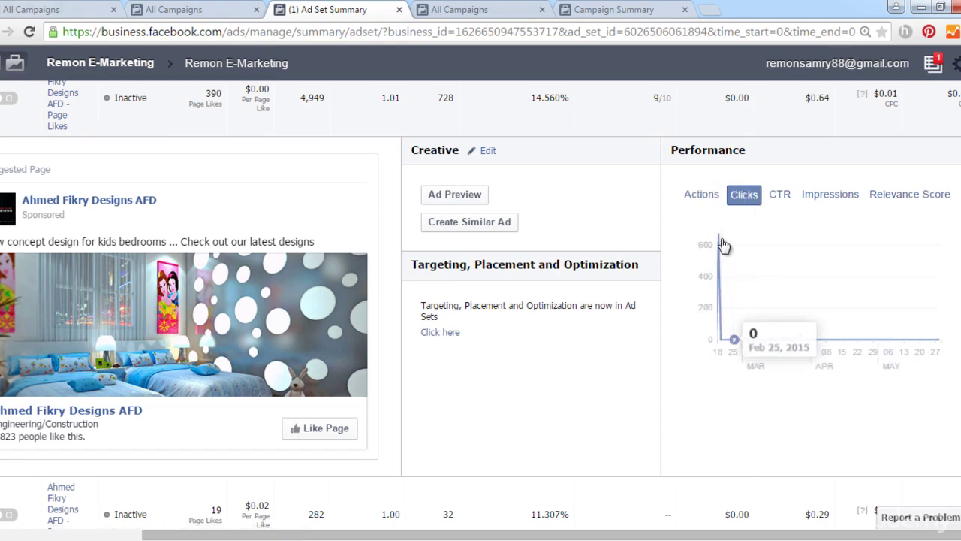
scroll(719, 236, up, 1)
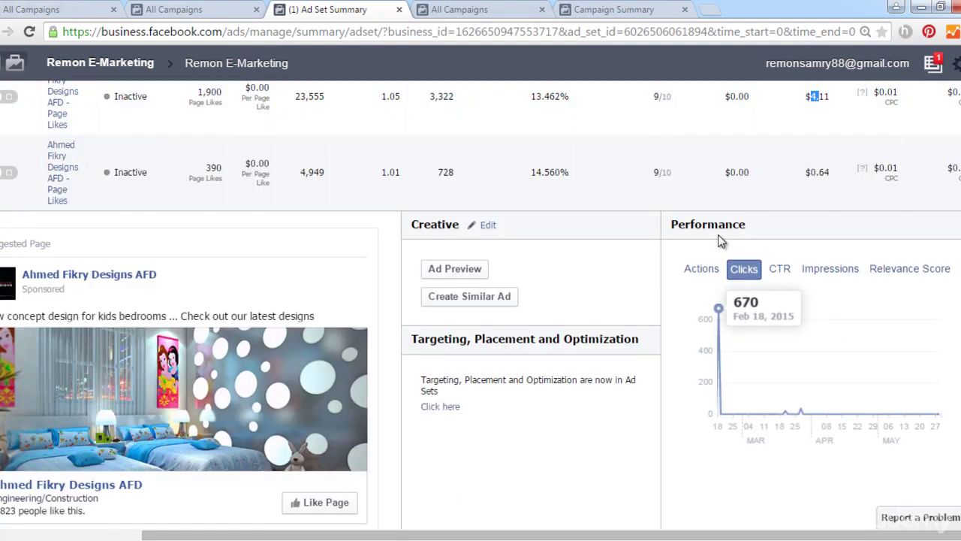
click(780, 272)
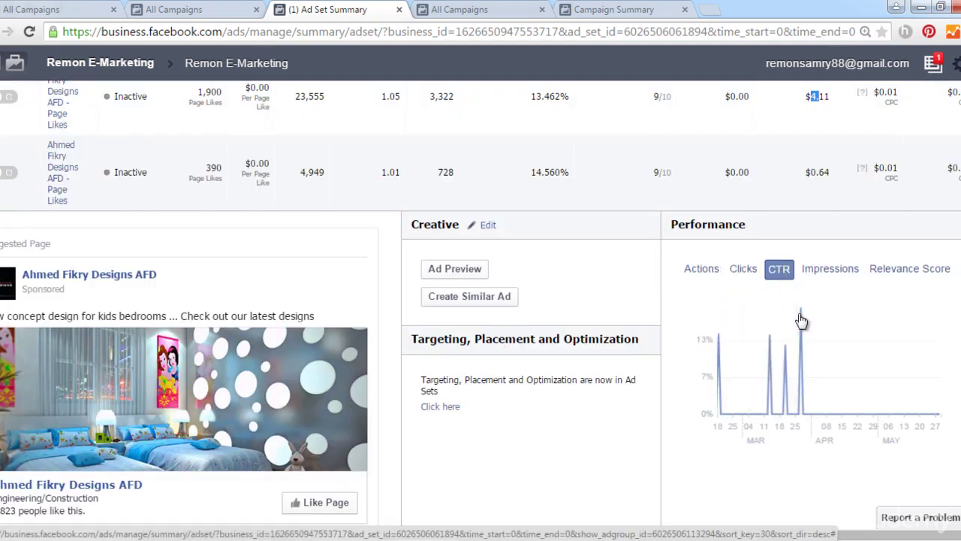
click(830, 268)
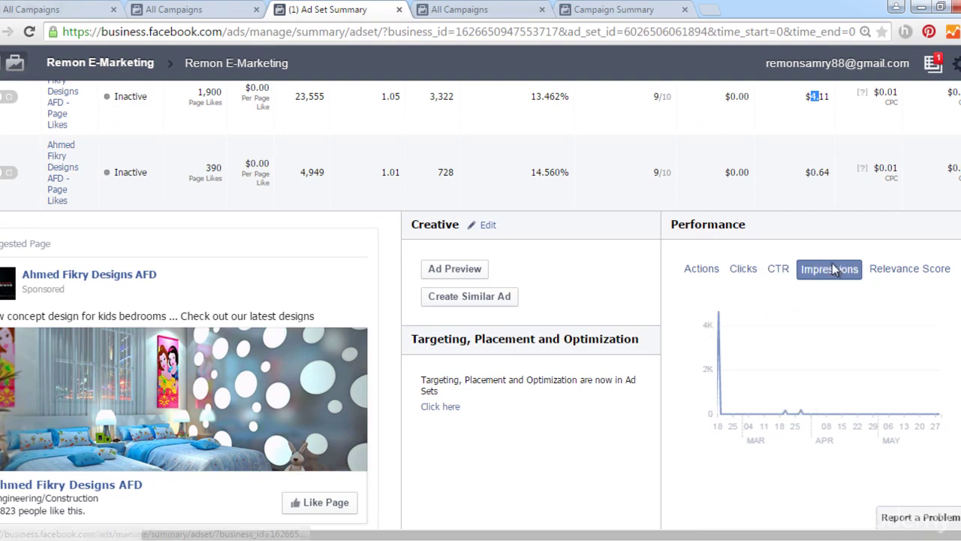
Review the kids bedrooms ad's average relevance score, its positive and negative feedback, and the comment rating the score.
click(892, 271)
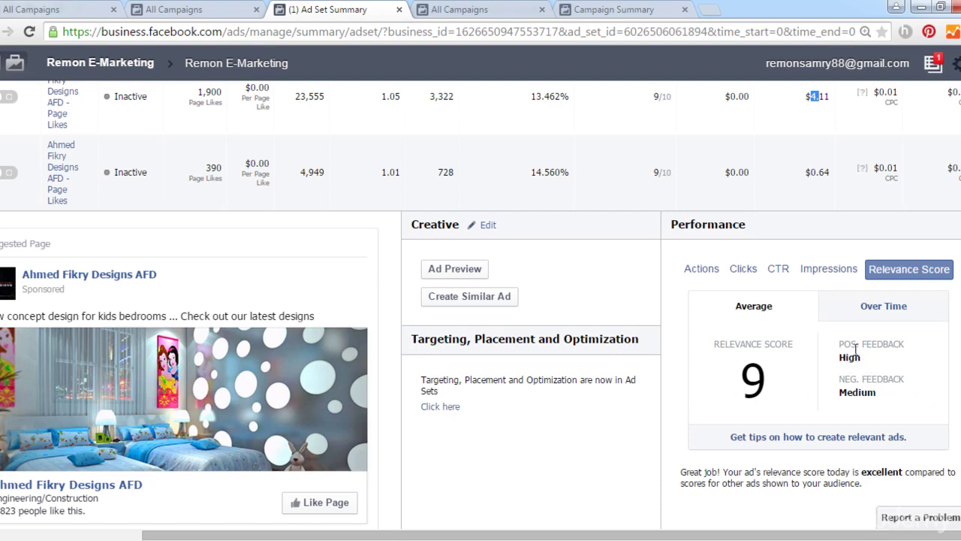
scroll(857, 357, down, 2)
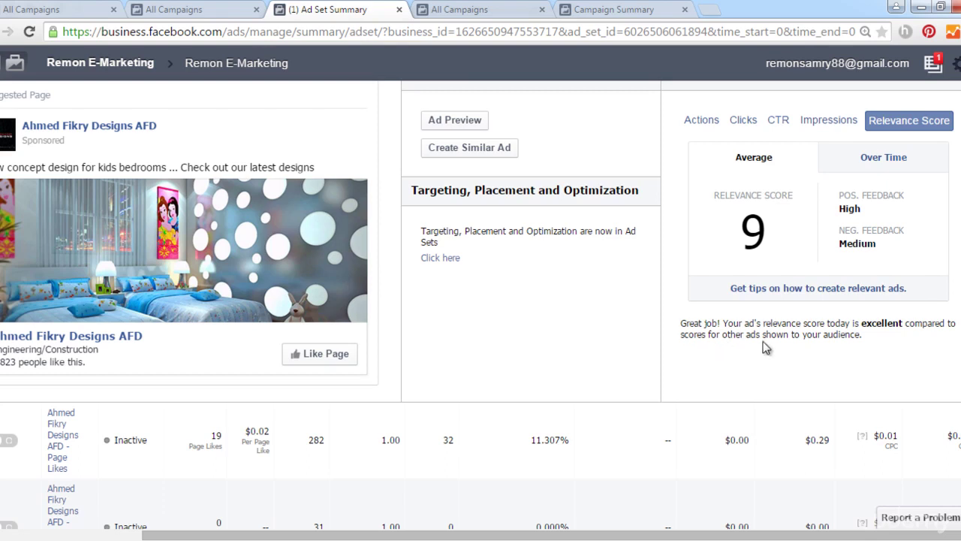
scroll(763, 341, up, 1)
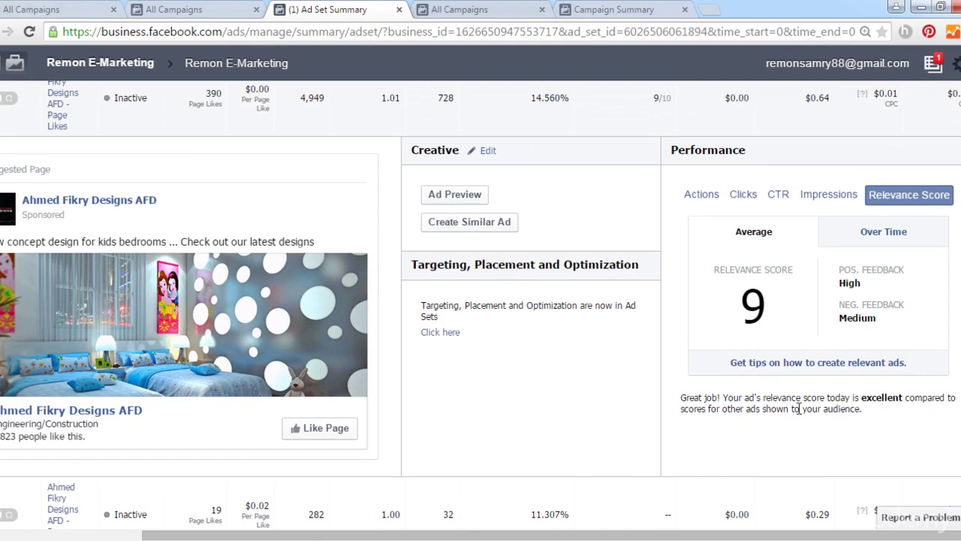
double_click(751, 409)
click(756, 406)
Return to the kids bedrooms ad's actions and compare its results and total spent with the ad above it.
click(733, 195)
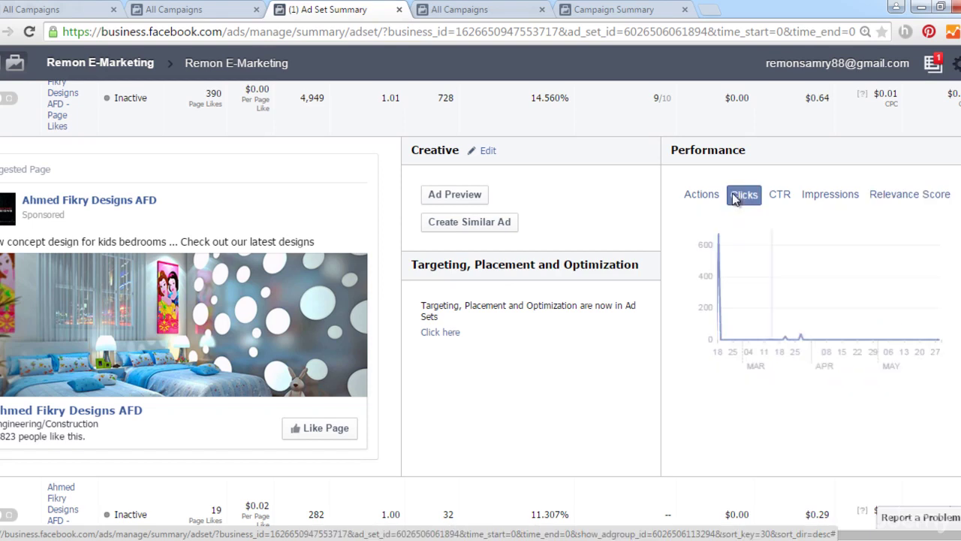
click(703, 201)
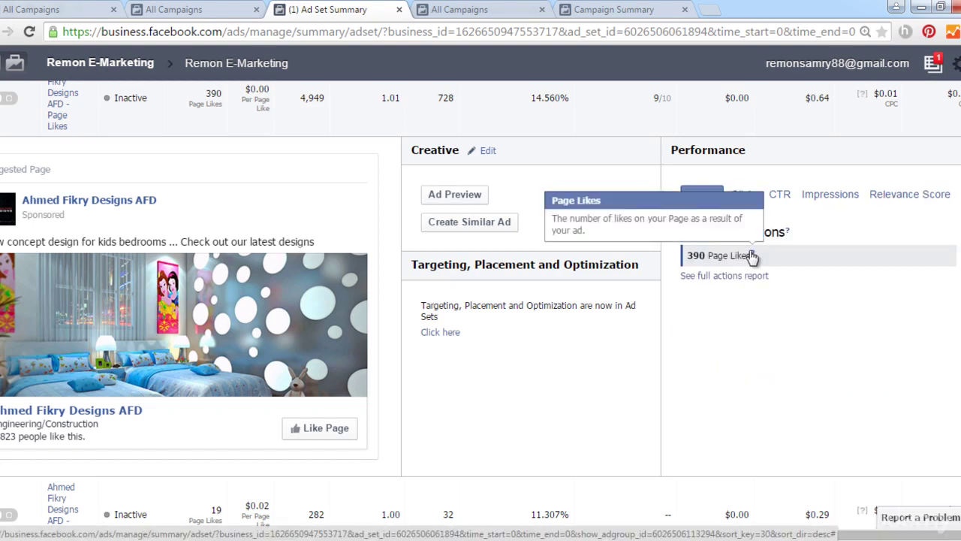
scroll(781, 350, up, 1)
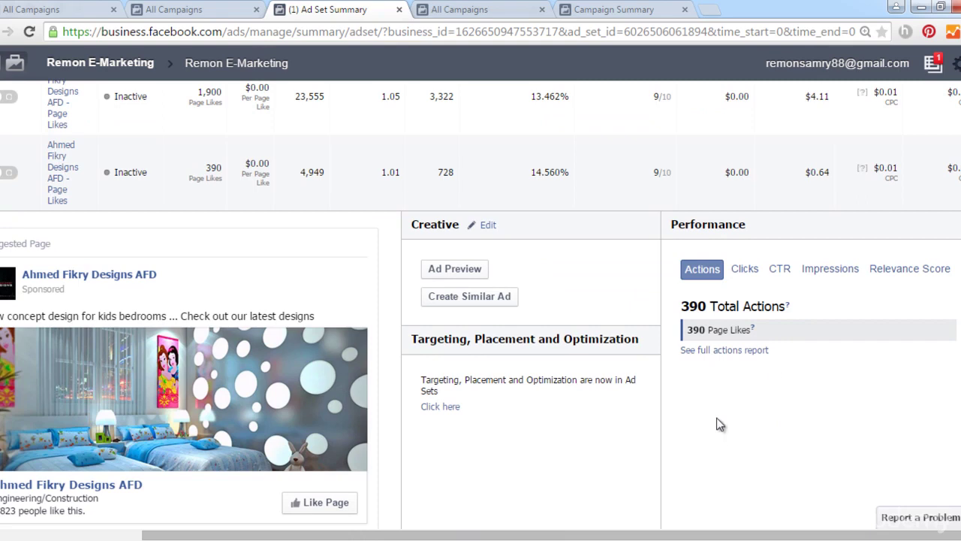
scroll(717, 424, up, 1)
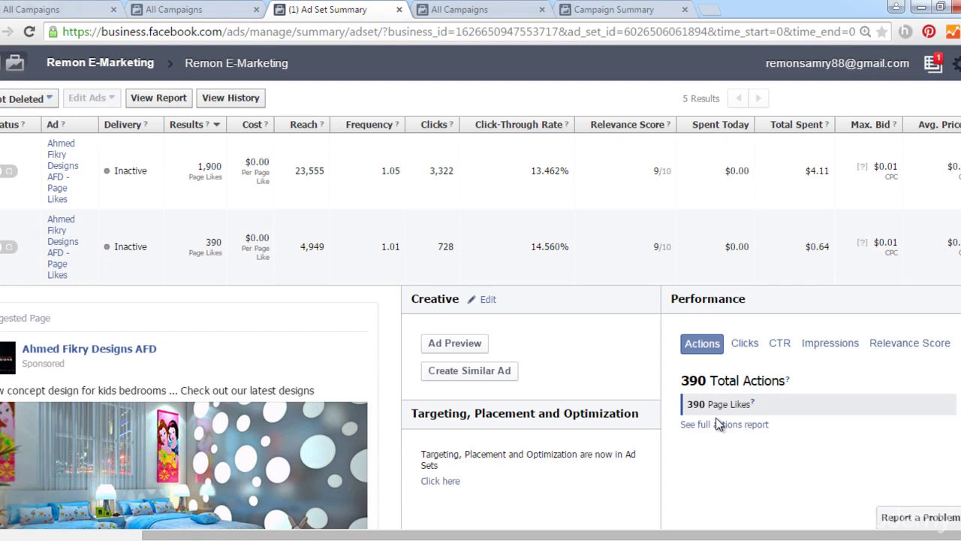
scroll(714, 431, down, 1)
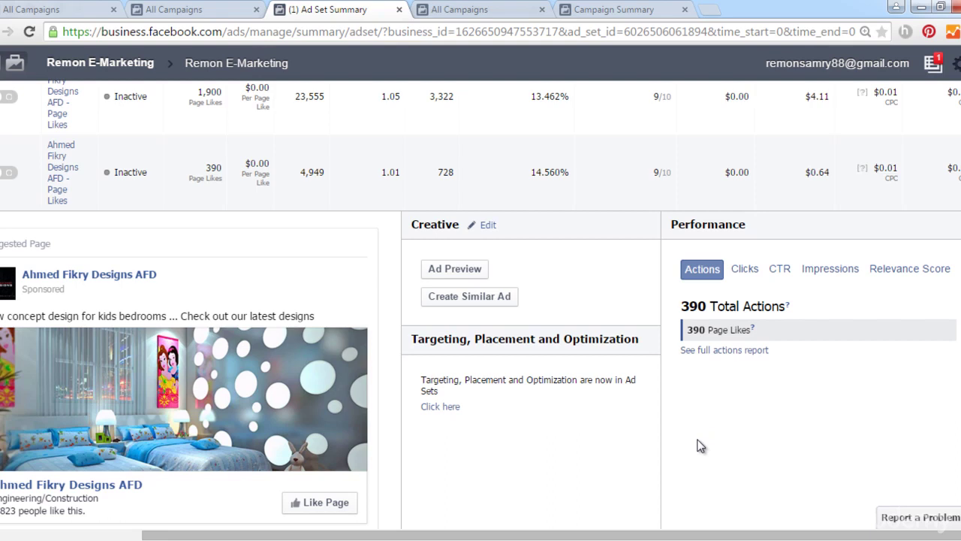
drag(595, 536, 515, 538)
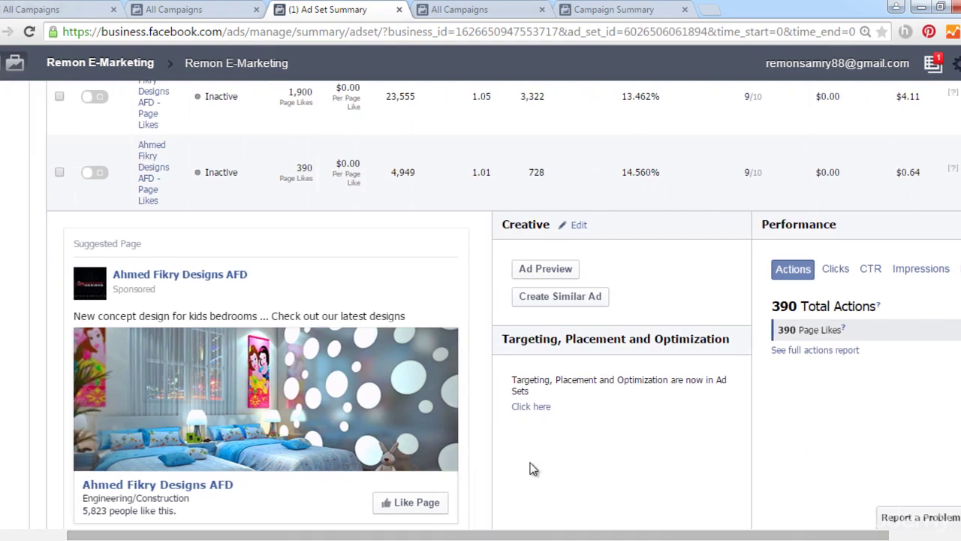
scroll(530, 467, up, 1)
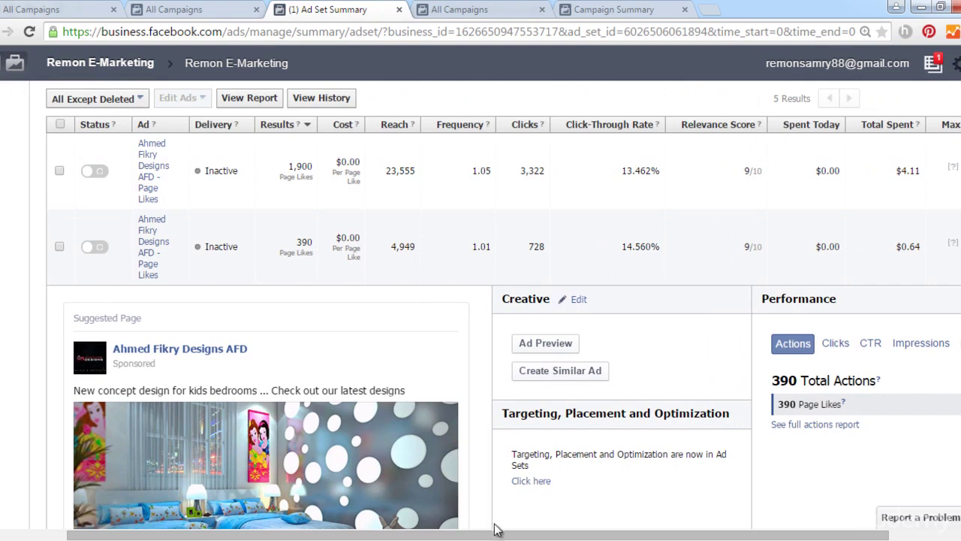
drag(489, 537, 523, 537)
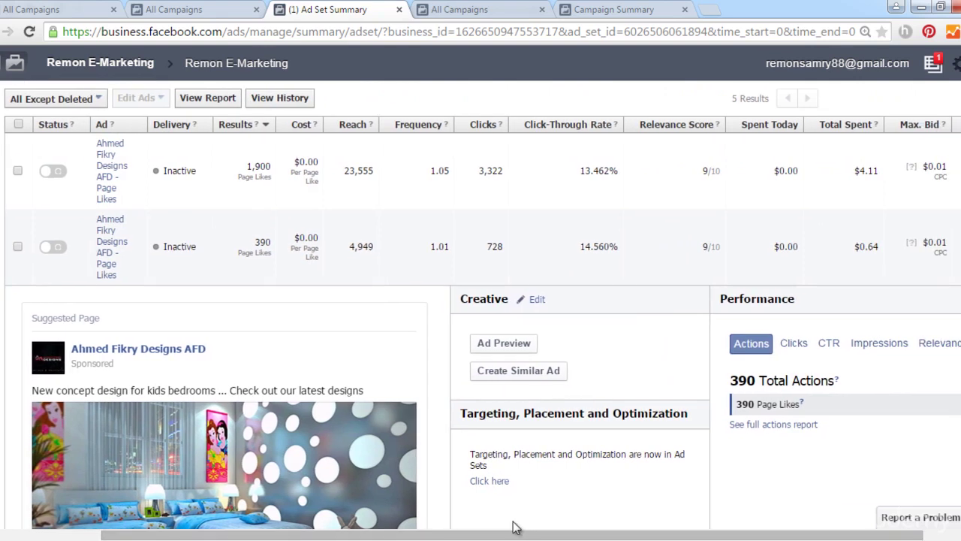
Switch to the open Campaign Summary page and open its Resturants ad set to list the ads.
click(515, 9)
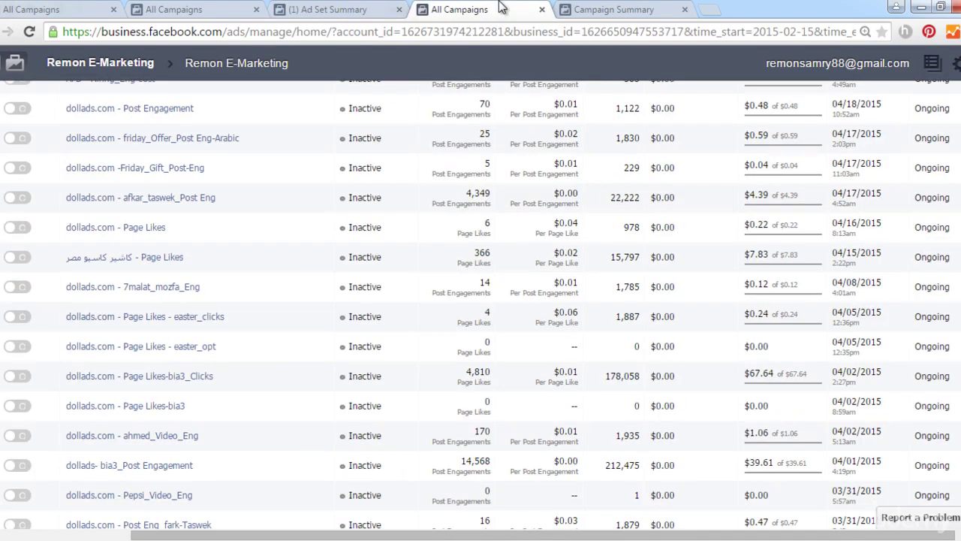
click(590, 7)
scroll(311, 321, down, 2)
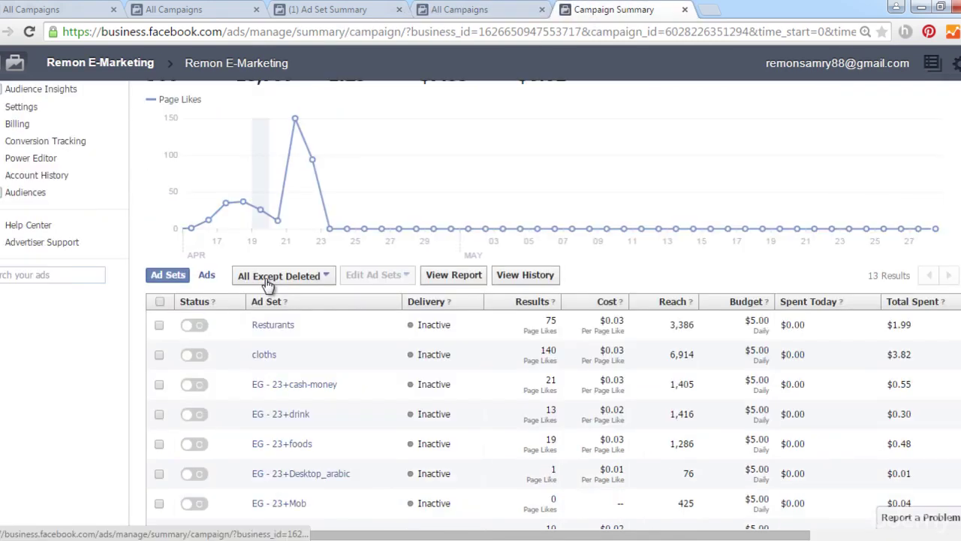
click(280, 325)
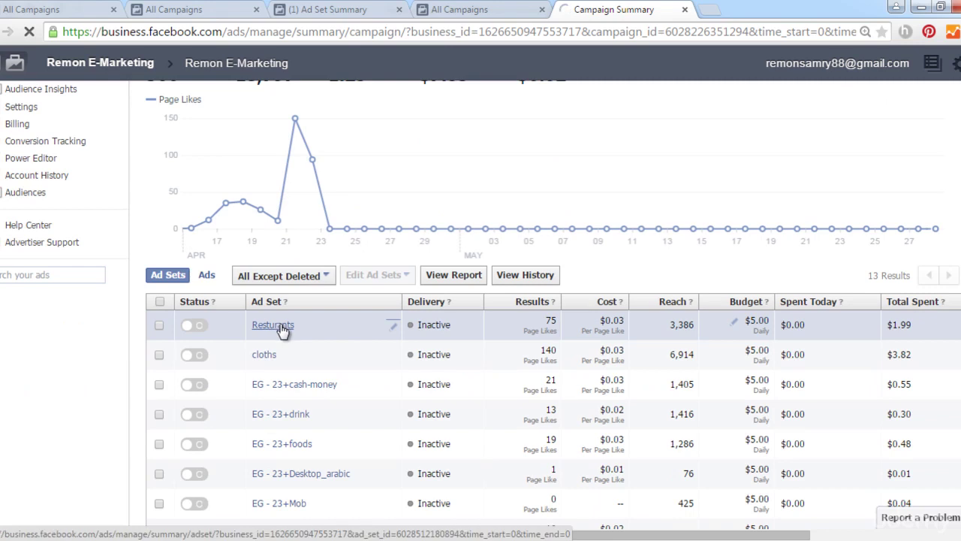
scroll(281, 331, down, 3)
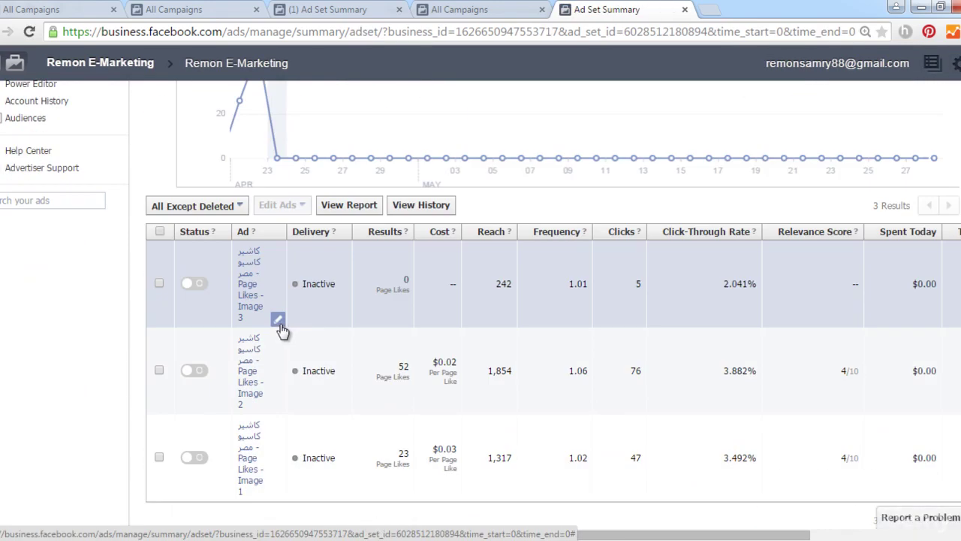
Expand the Image 3, Image 2 and Image 1 ads to show their creatives and performance.
click(253, 278)
scroll(240, 368, down, 3)
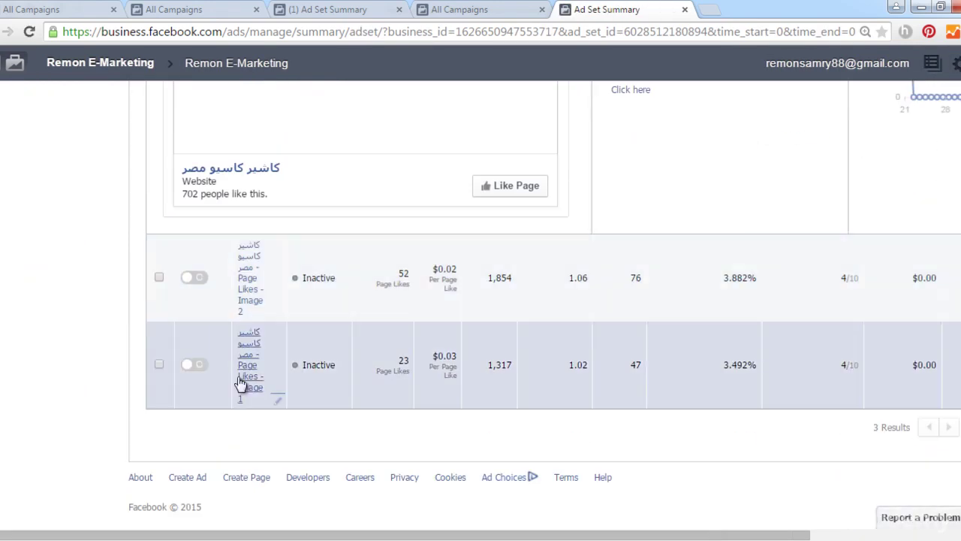
click(253, 308)
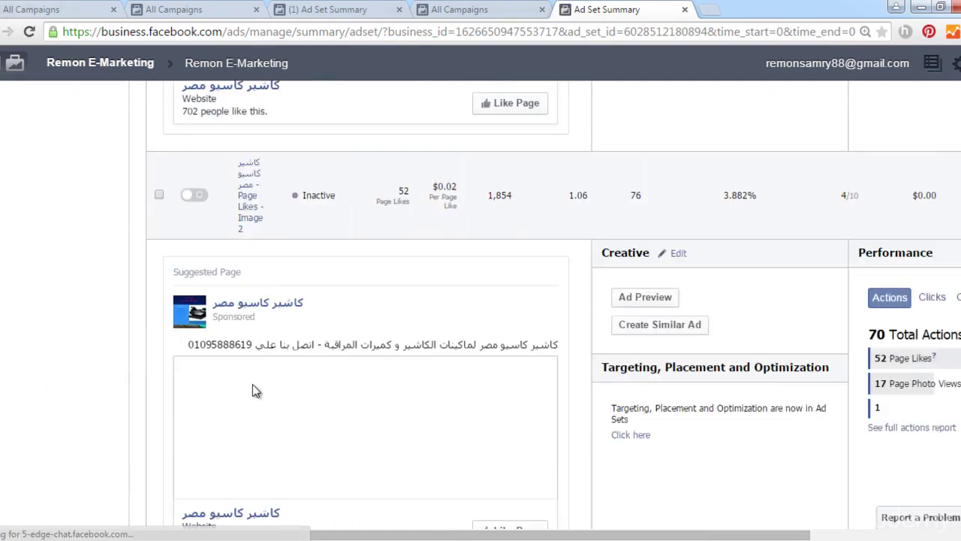
scroll(256, 408, down, 3)
click(260, 371)
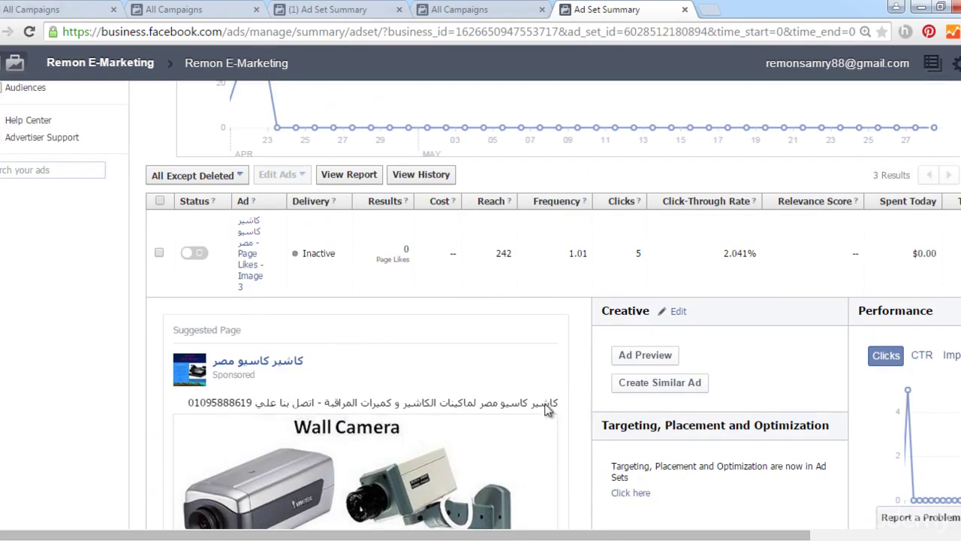
Compare the three ads' relevance scores, costs and total spent, collapsing the Image 2 ad's details.
drag(505, 536, 635, 538)
scroll(671, 235, down, 8)
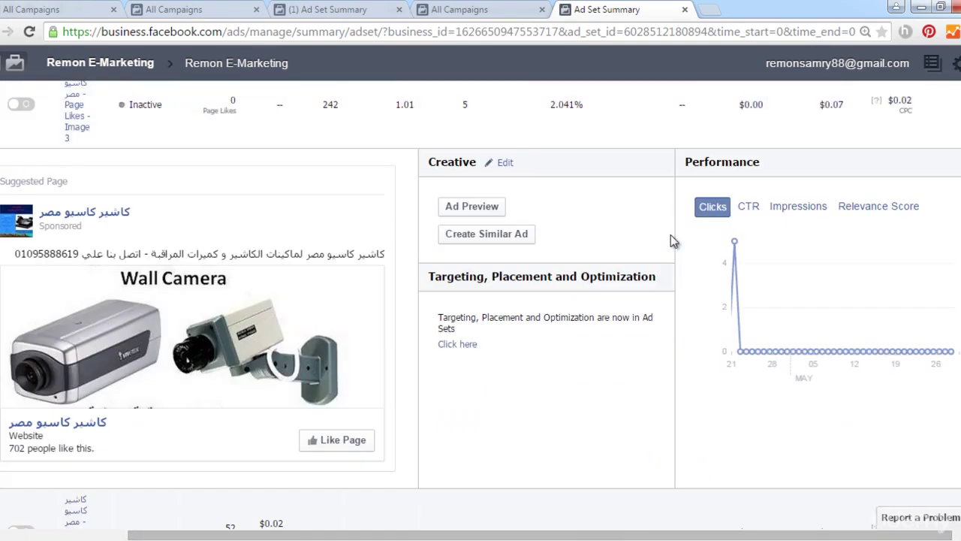
scroll(667, 272, down, 2)
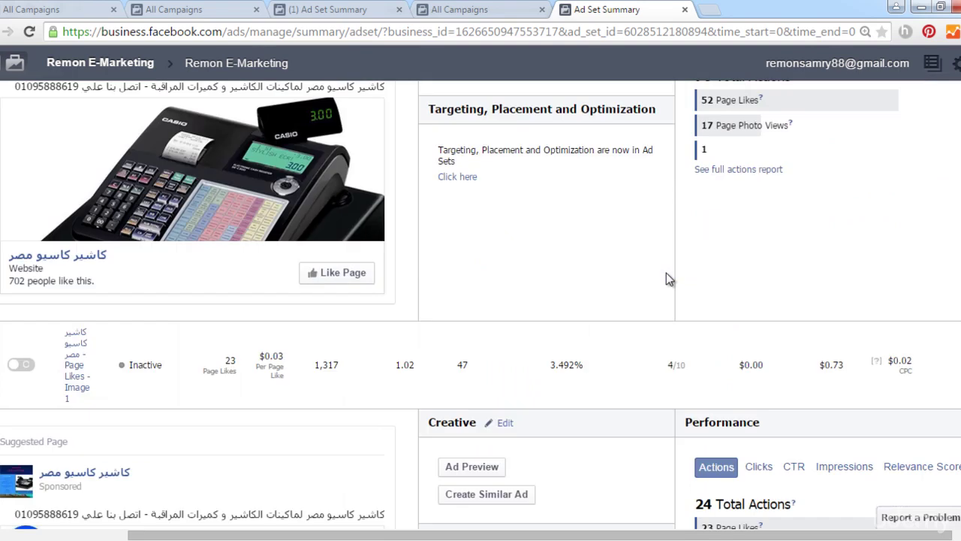
scroll(665, 273, up, 5)
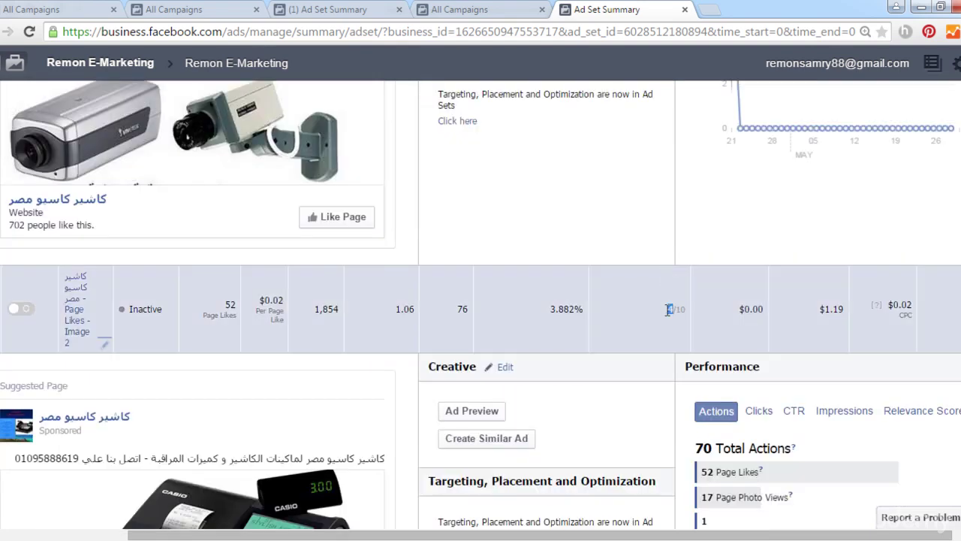
click(666, 316)
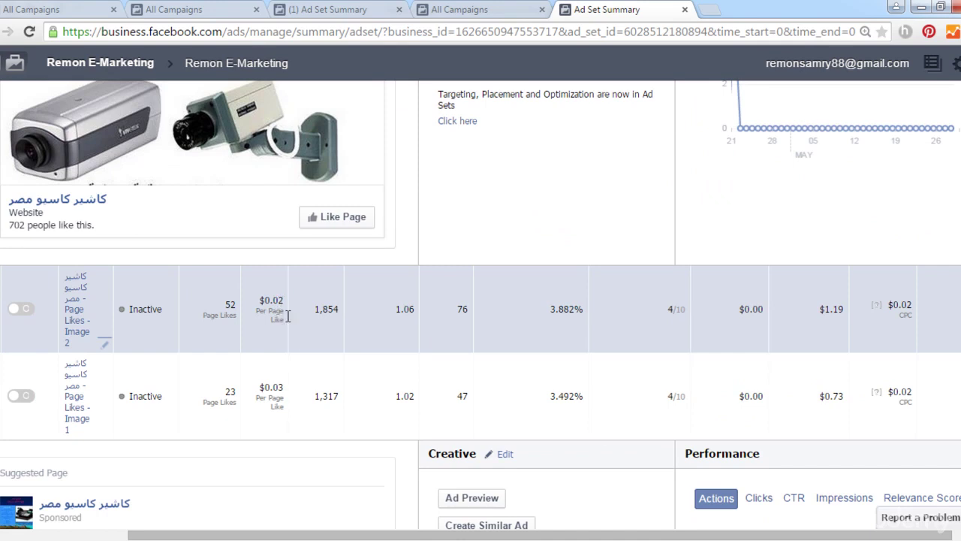
scroll(656, 330, down, 3)
scroll(656, 329, up, 3)
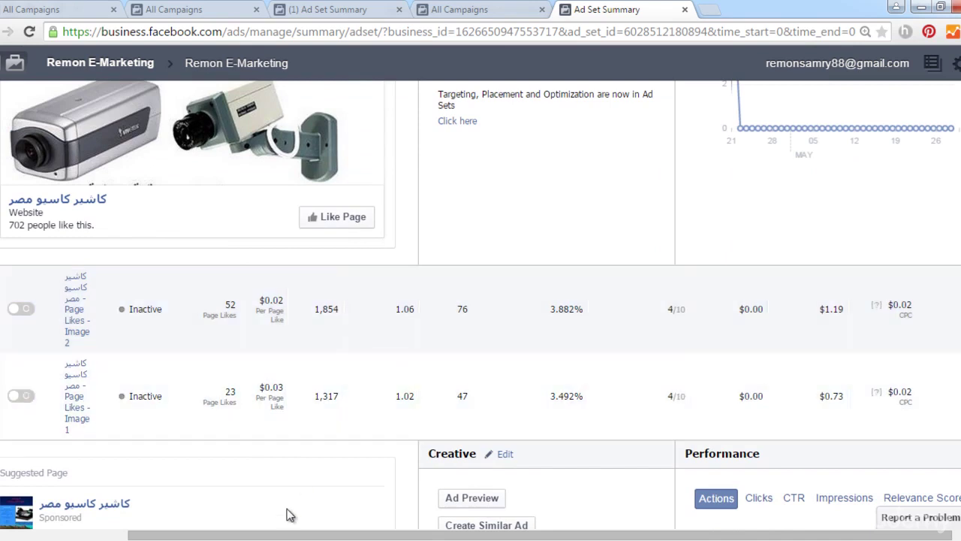
Expand the Image 2 ad again and examine the Image 1 ad's cash register creative and actions.
drag(272, 535, 214, 535)
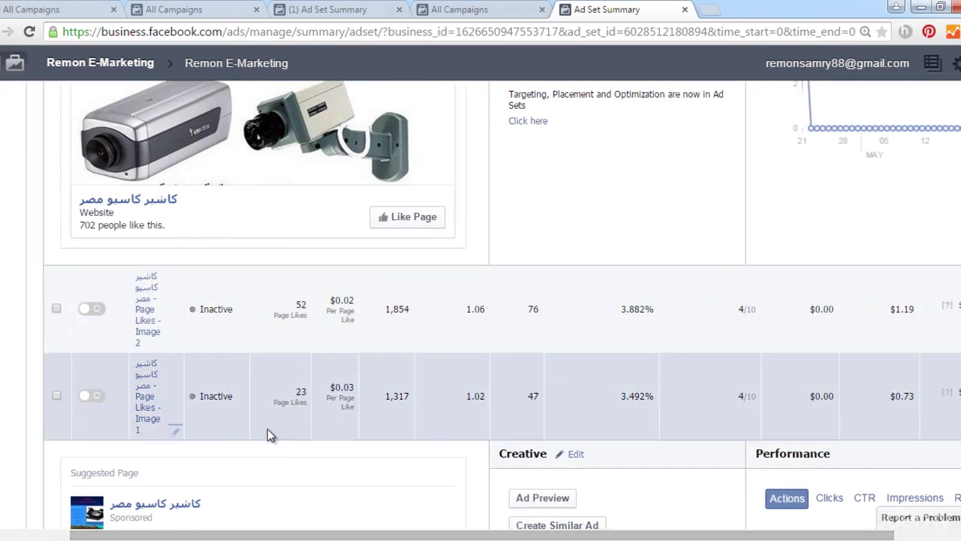
scroll(273, 428, up, 3)
scroll(273, 424, up, 1)
scroll(272, 425, down, 5)
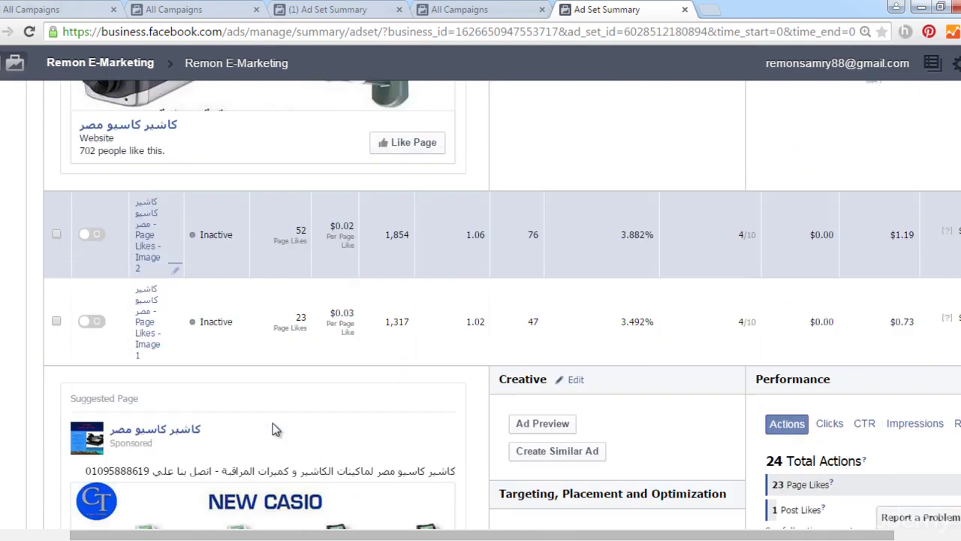
click(148, 259)
scroll(150, 285, down, 8)
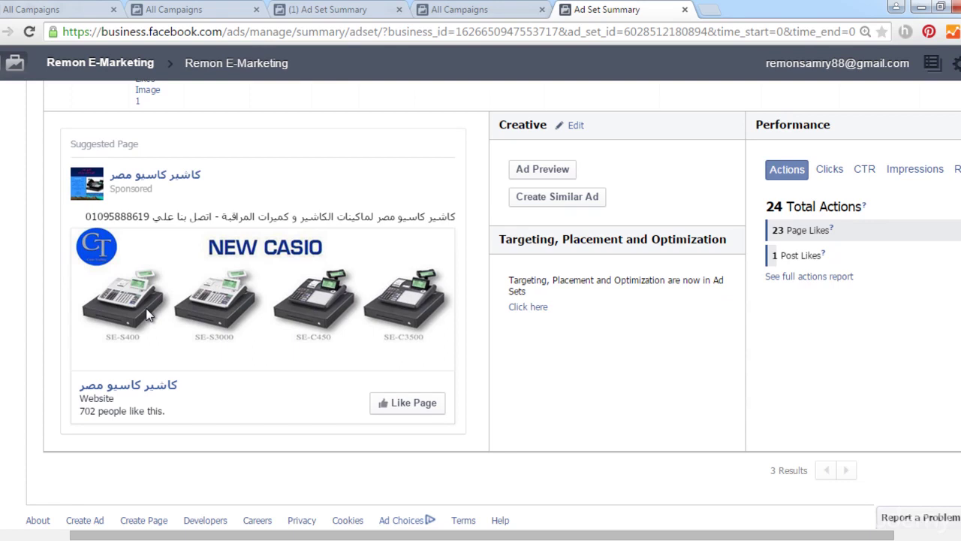
Compare the Image 2 cash register ad with the Image 3 wall camera ad on creative and results.
scroll(146, 308, up, 1)
scroll(203, 394, up, 5)
scroll(275, 329, up, 4)
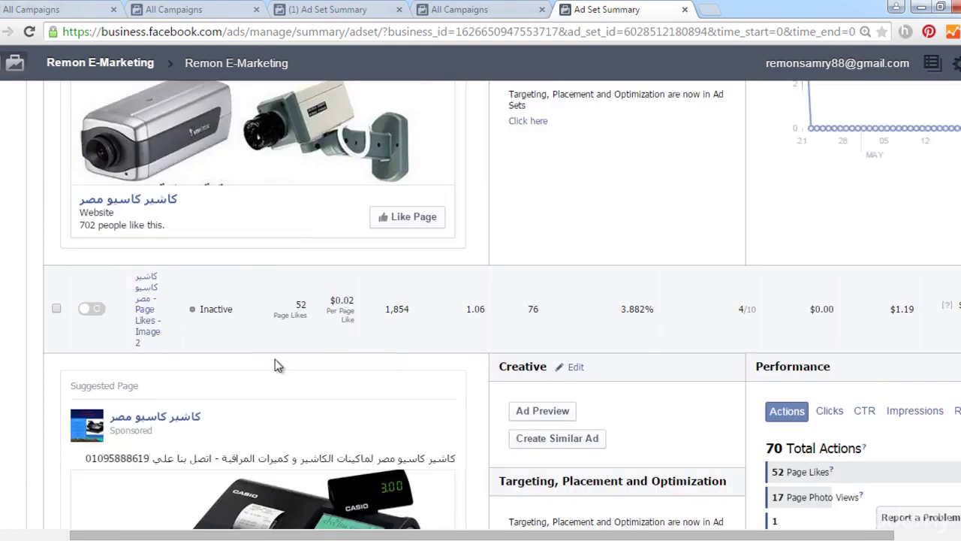
scroll(289, 280, up, 1)
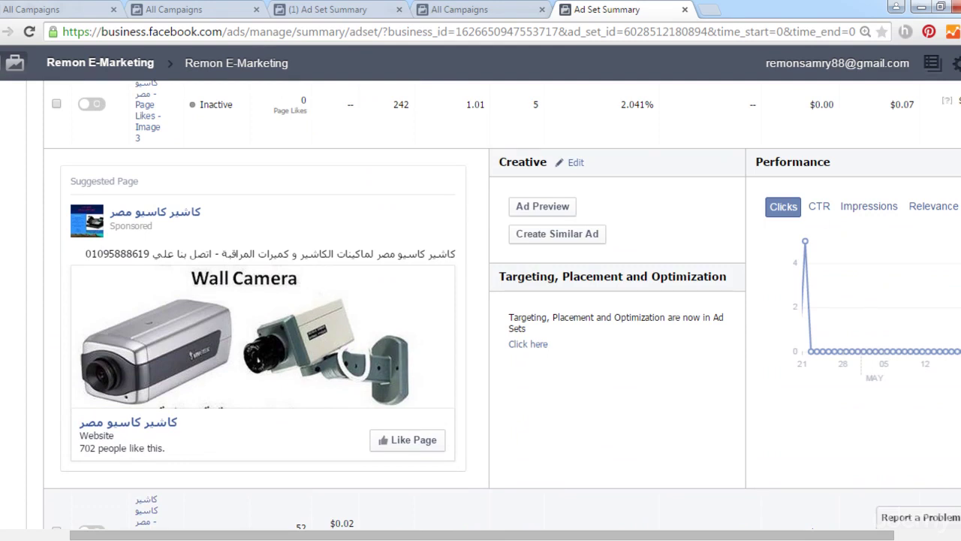
scroll(502, 304, up, 1)
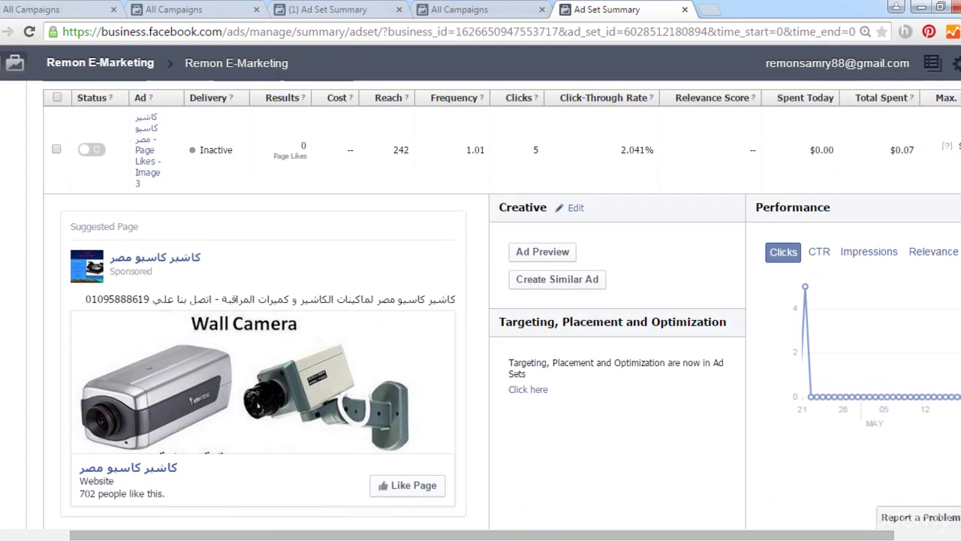
scroll(502, 304, down, 1)
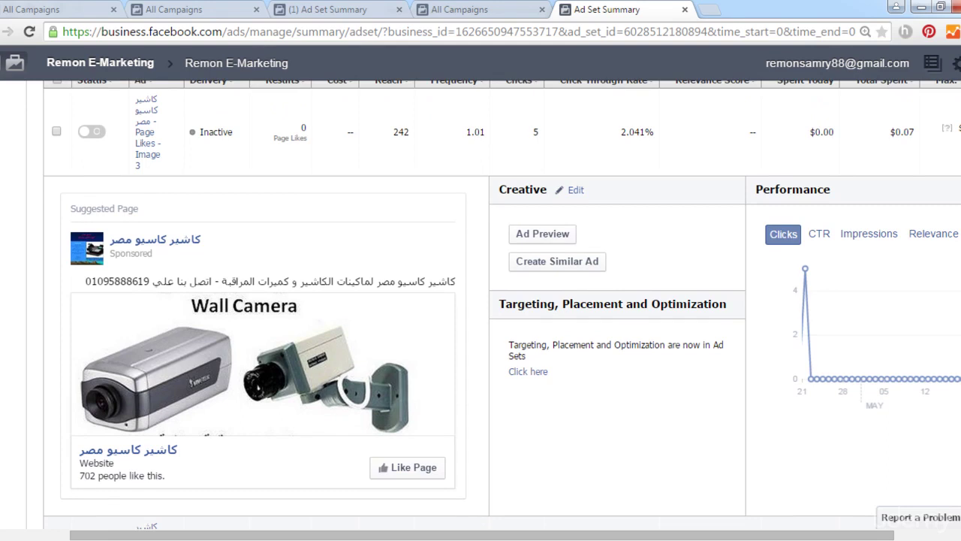
Review the Image 3, Image 2 and Image 1 ads once more, comparing each creative with its page likes, cost and actions, ending at the Image 3 row.
scroll(502, 304, down, 1)
scroll(502, 304, down, 3)
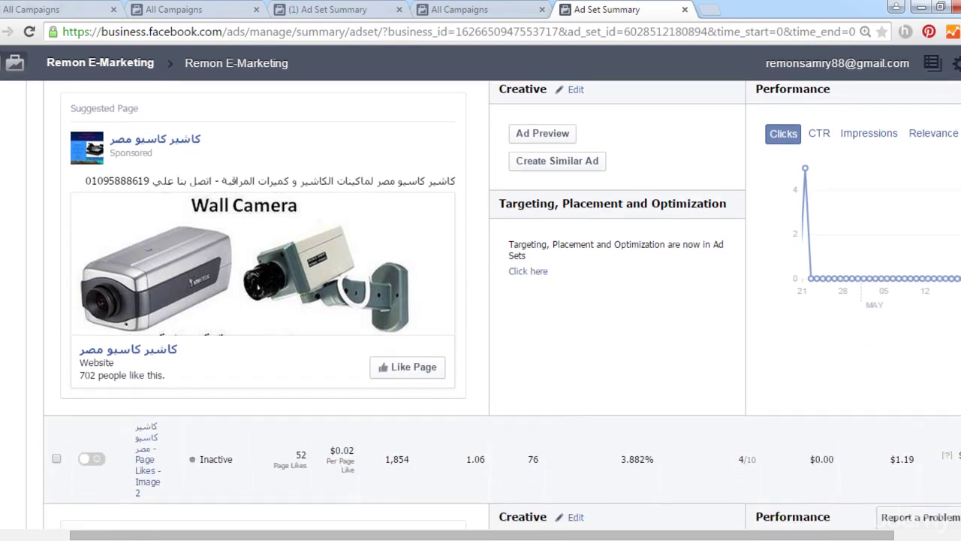
scroll(503, 304, down, 3)
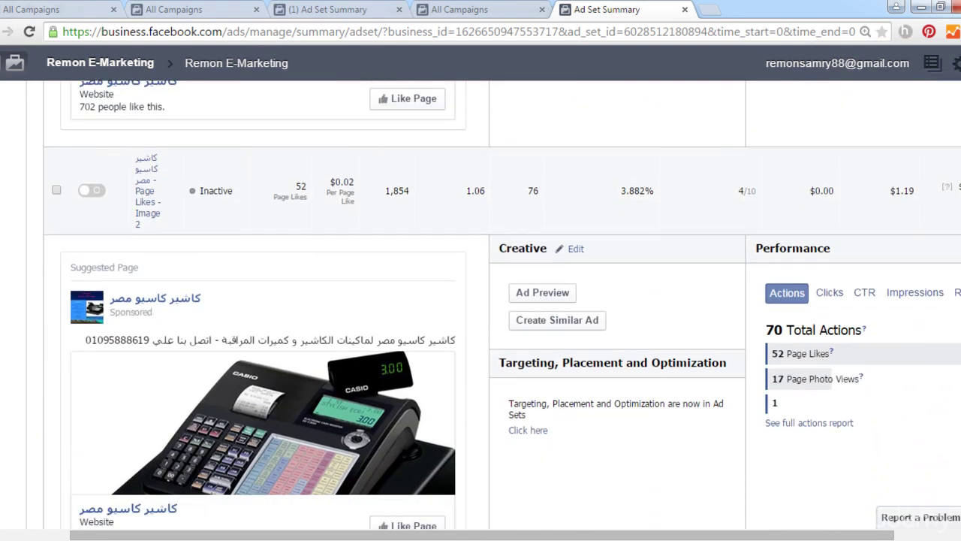
scroll(501, 304, down, 5)
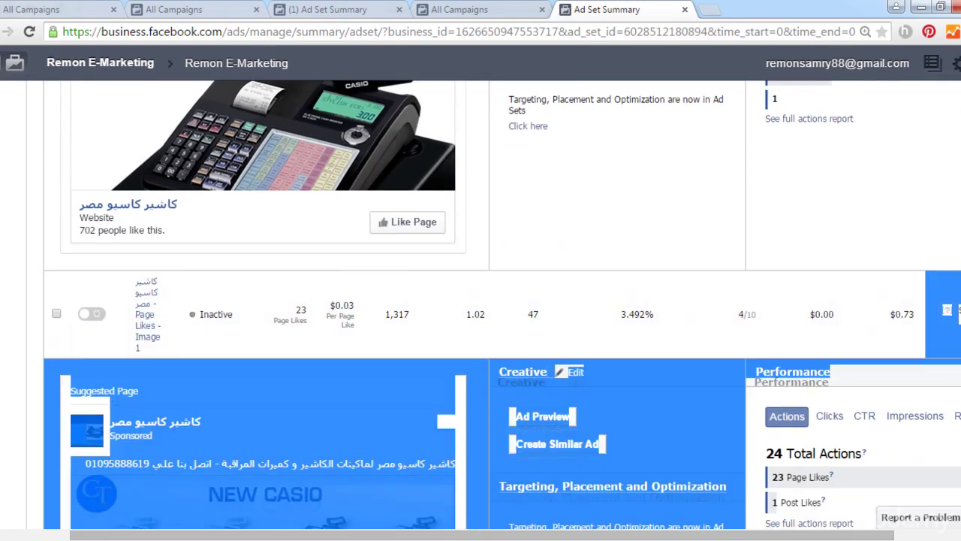
click(912, 396)
scroll(501, 304, down, 3)
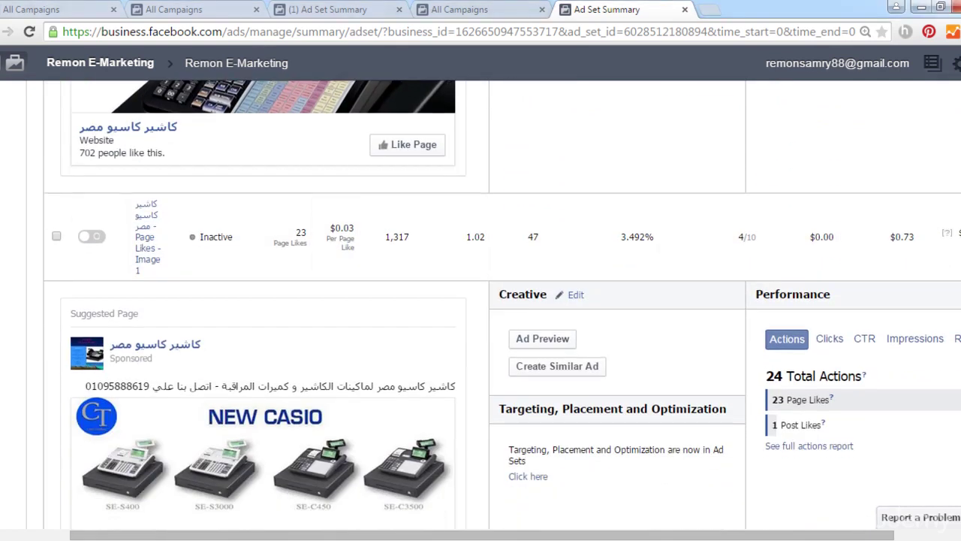
scroll(502, 304, up, 10)
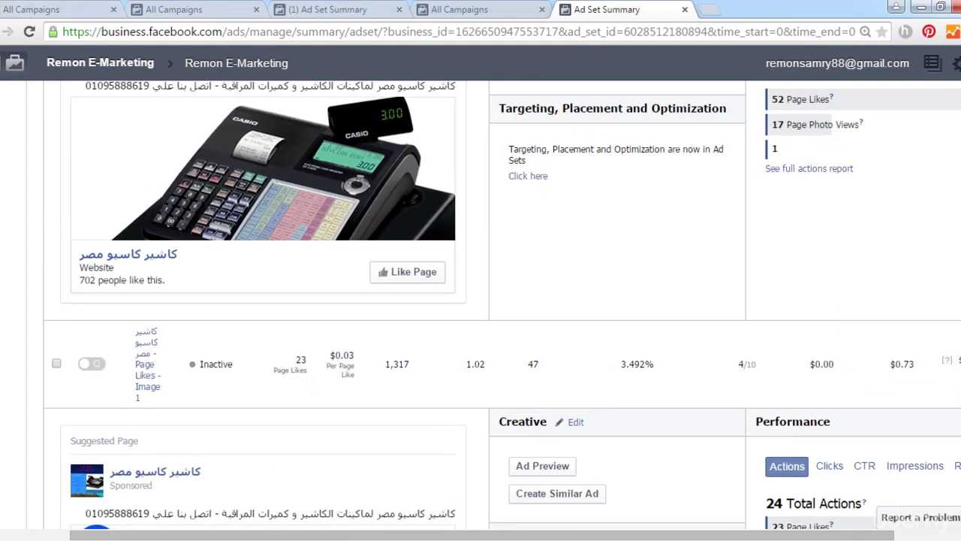
scroll(501, 304, up, 2)
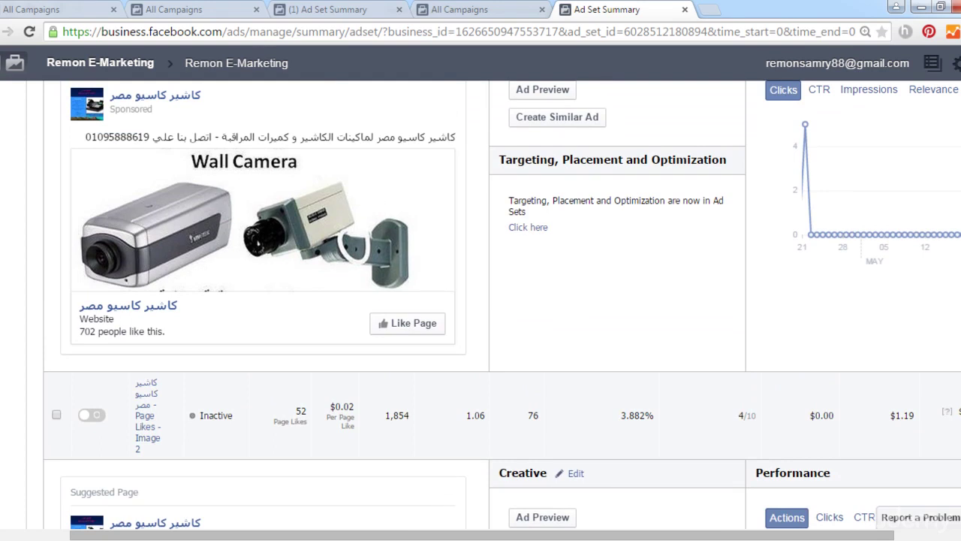
scroll(502, 304, up, 10)
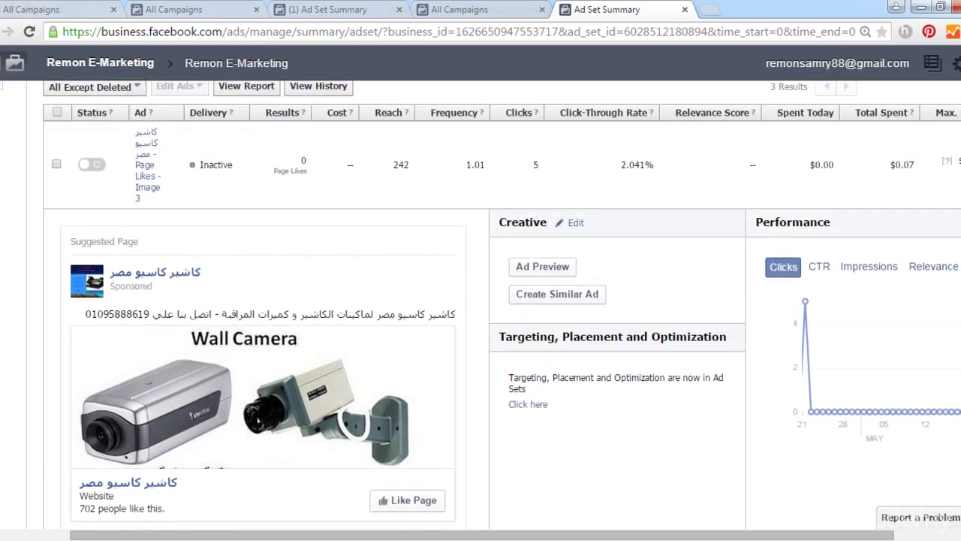
scroll(502, 304, up, 4)
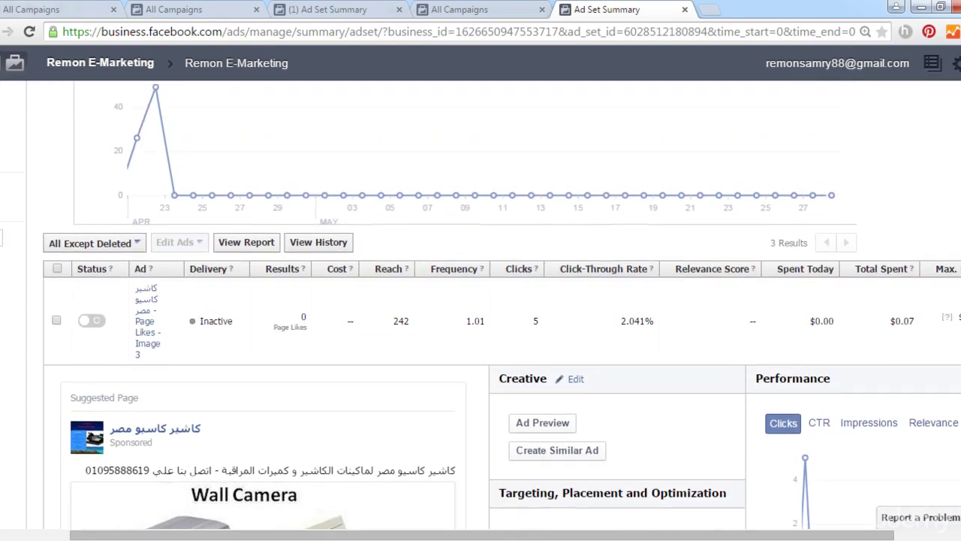